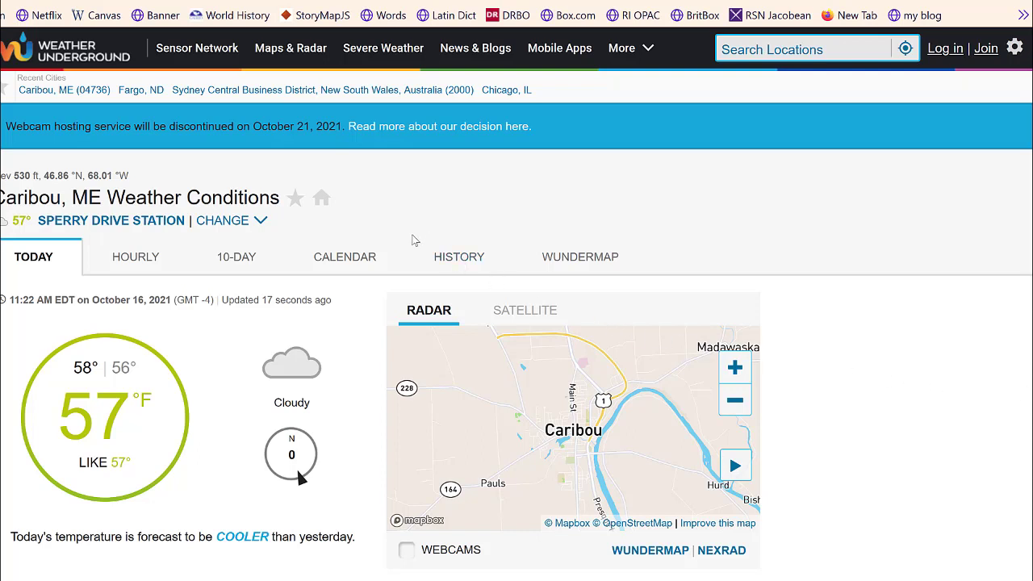
# - Open the weather history for Caribou, ME and show it by month
pyautogui.click(454, 258)
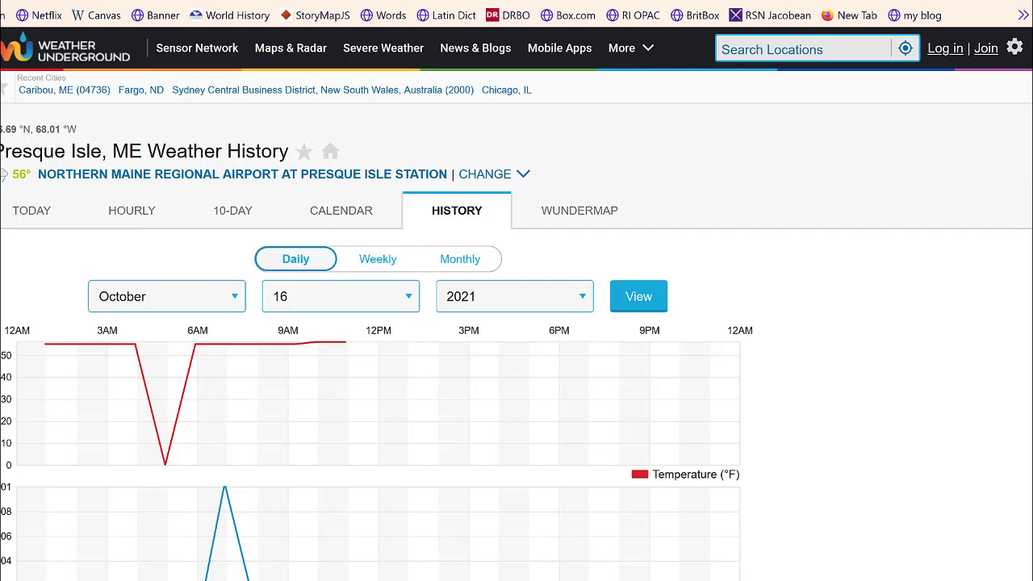
pyautogui.click(464, 268)
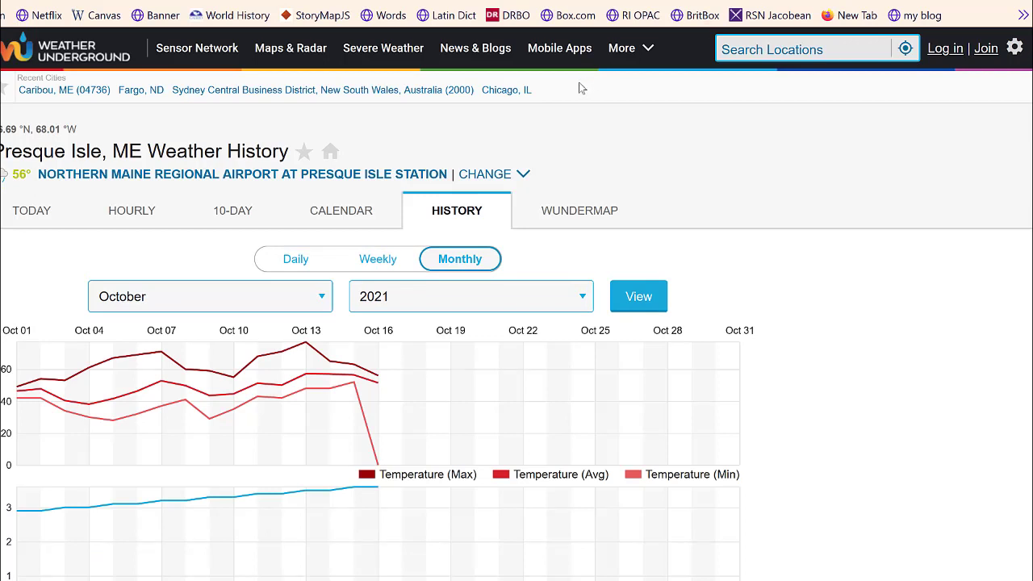
pyautogui.moveTo(258, 359)
# - Display the monthly weather history for January 2020
pyautogui.click(574, 295)
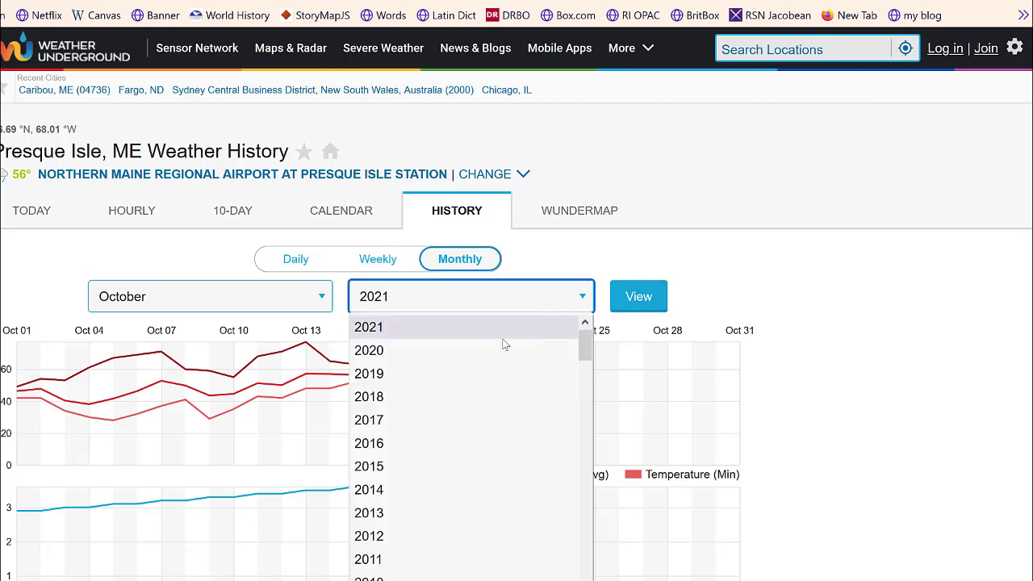
pyautogui.click(439, 347)
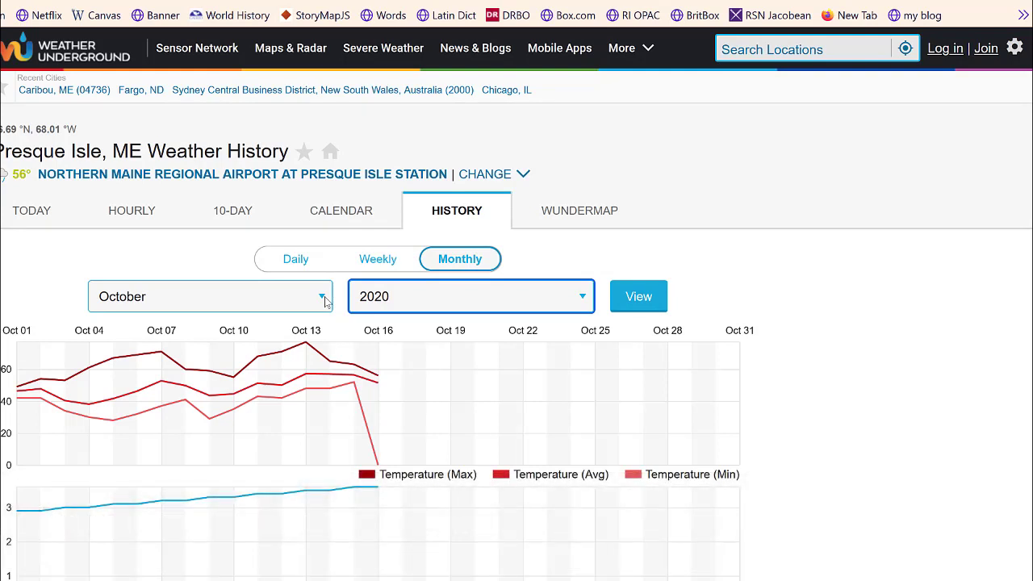
pyautogui.click(323, 297)
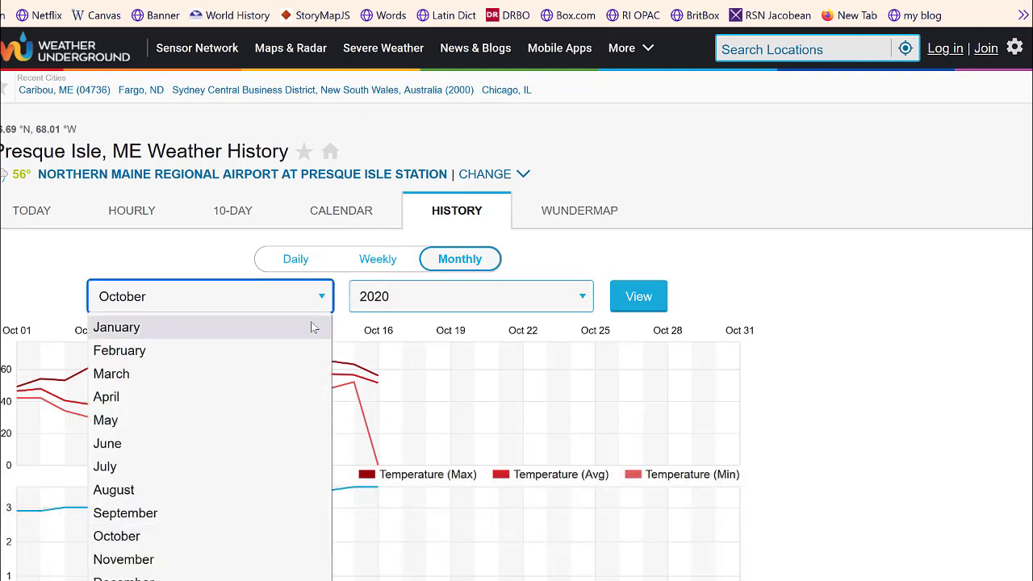
pyautogui.click(311, 325)
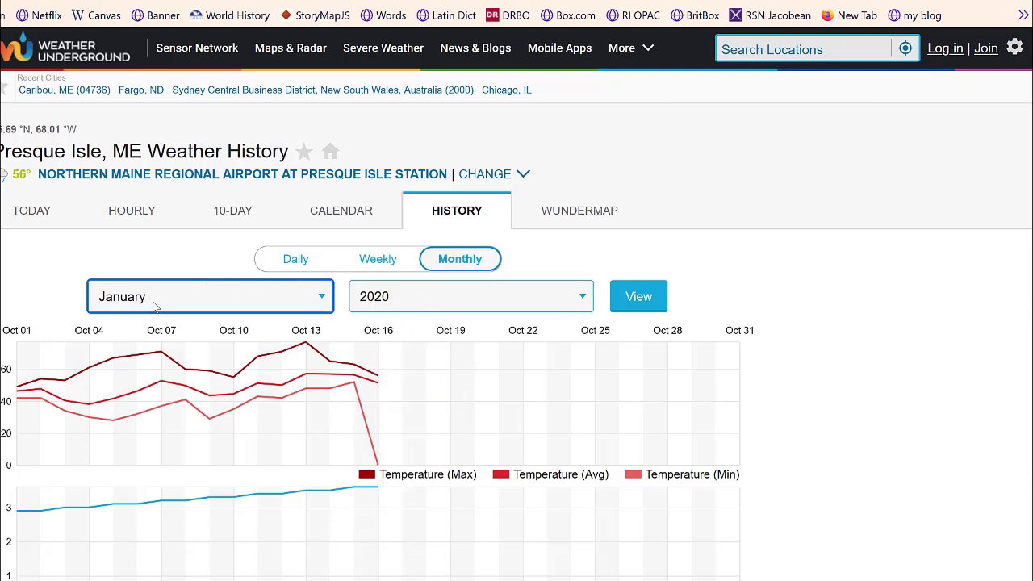
pyautogui.click(651, 305)
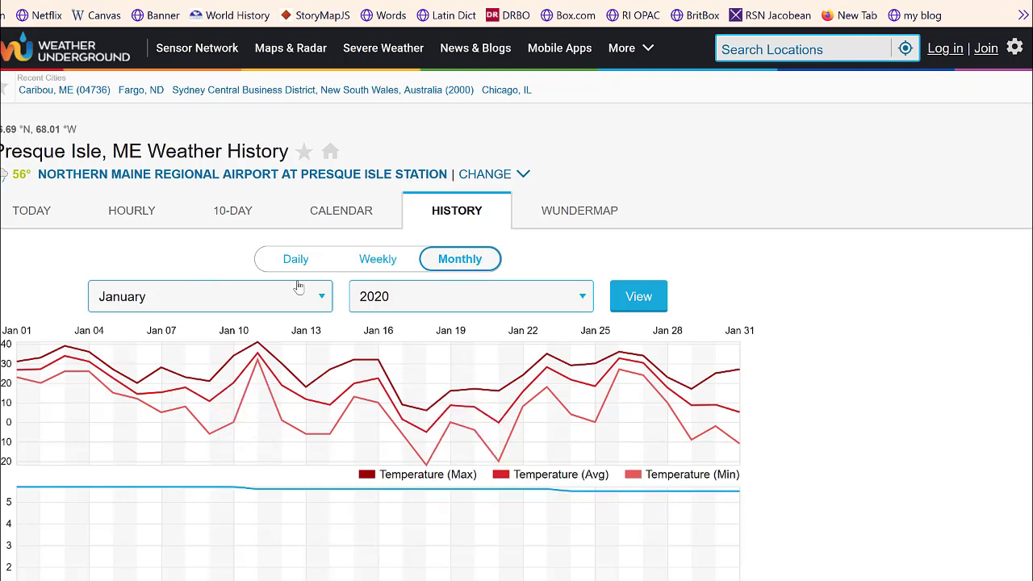
# - View the February 2020 history, reading the temperatures for February 14, and load the December 2020 history
pyautogui.click(322, 297)
pyautogui.click(307, 351)
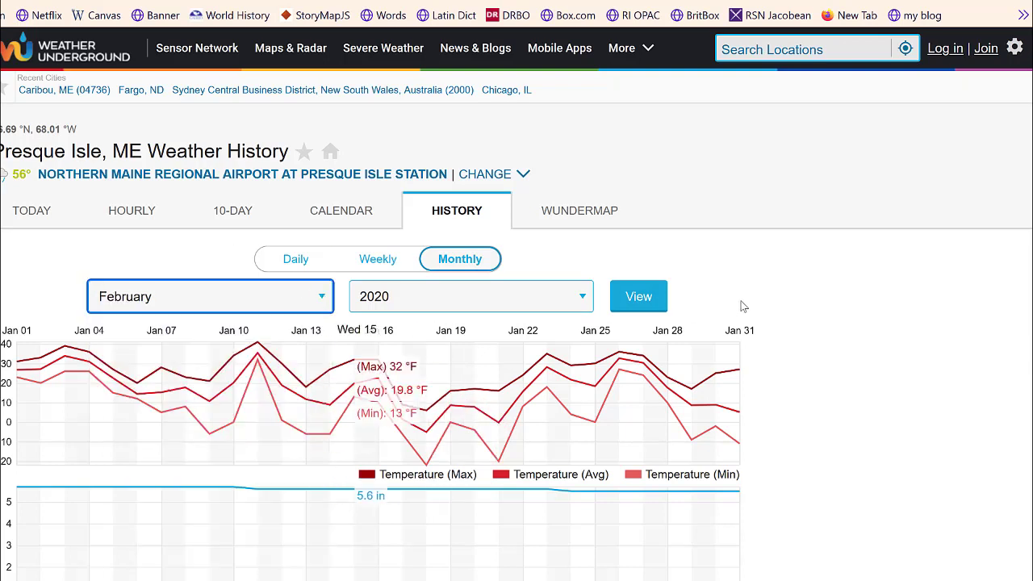
pyautogui.click(637, 297)
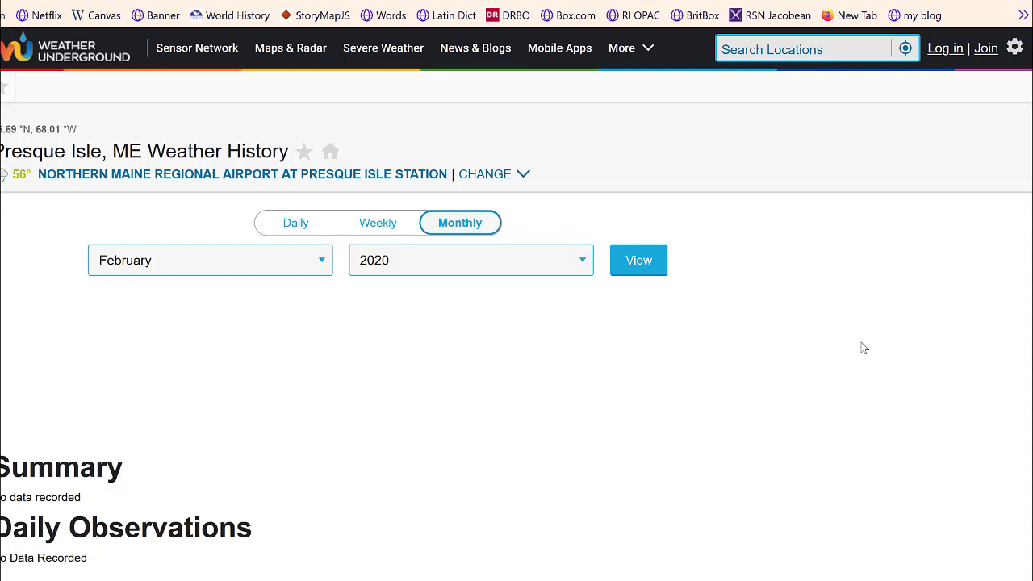
pyautogui.moveTo(355, 418)
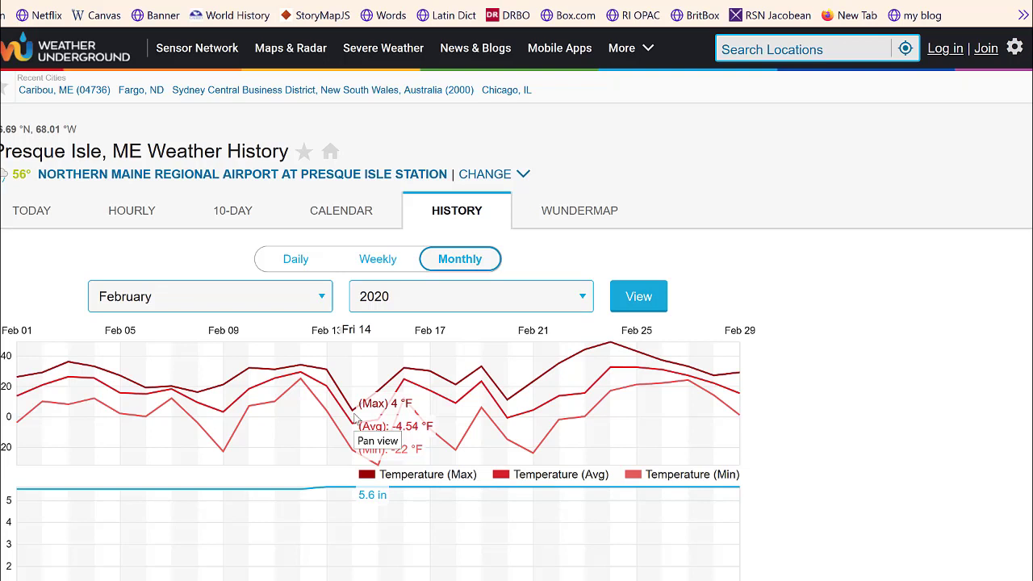
pyautogui.click(322, 299)
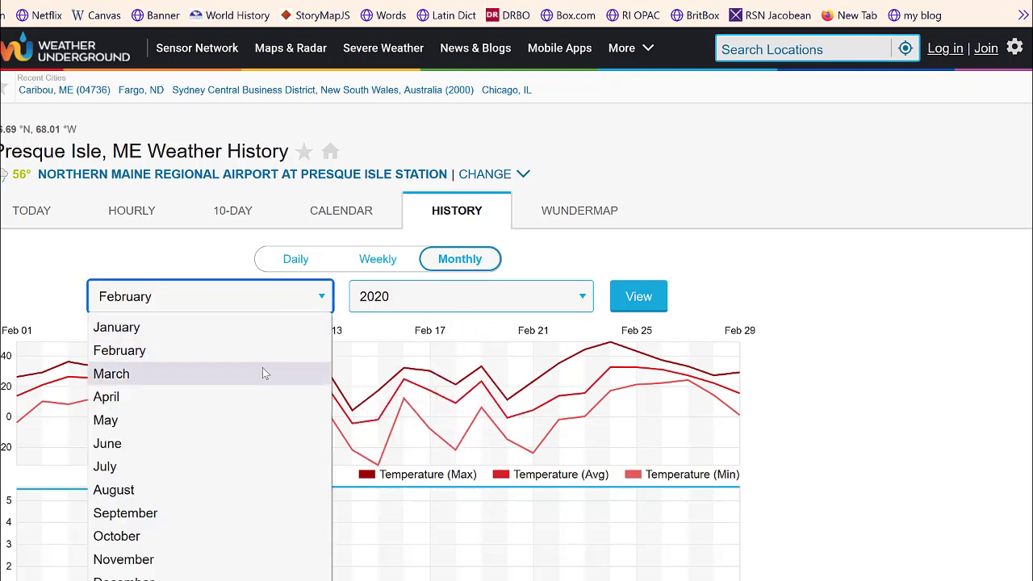
pyautogui.click(188, 579)
pyautogui.click(641, 296)
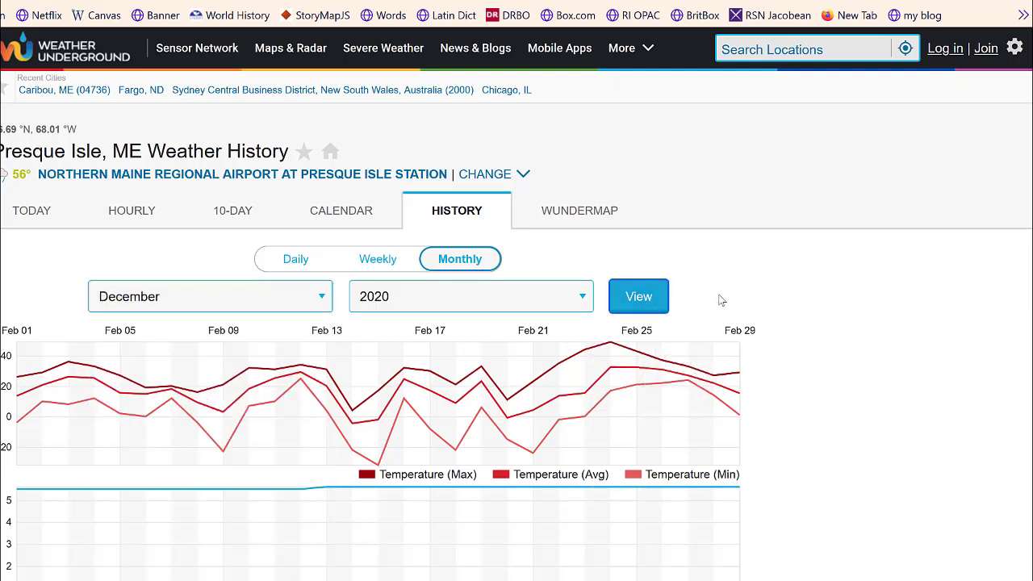
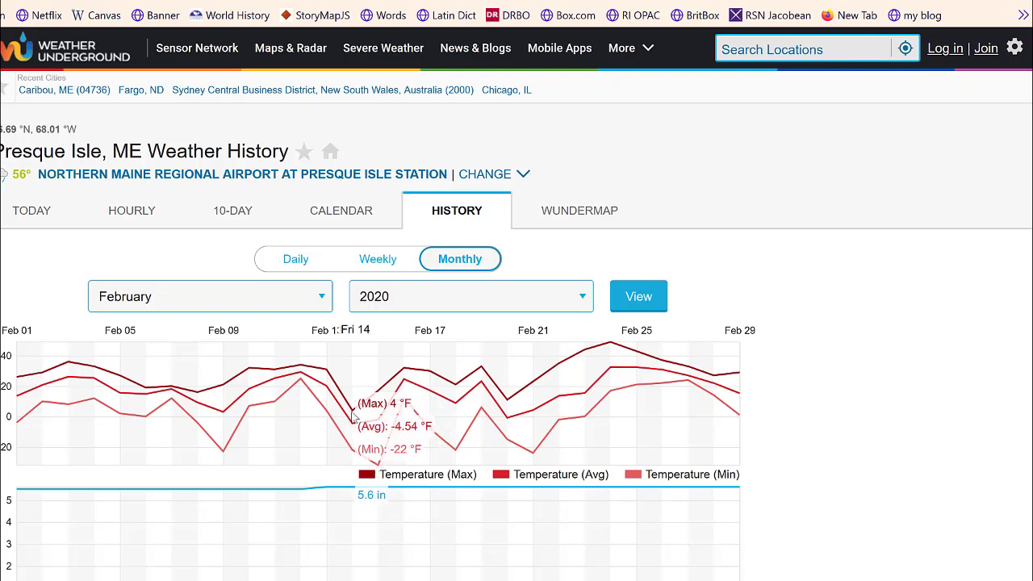
# - Return to the January 2020 history to read the January 18 temperatures, and reload the February 2020 history for comparison
pyautogui.click(326, 292)
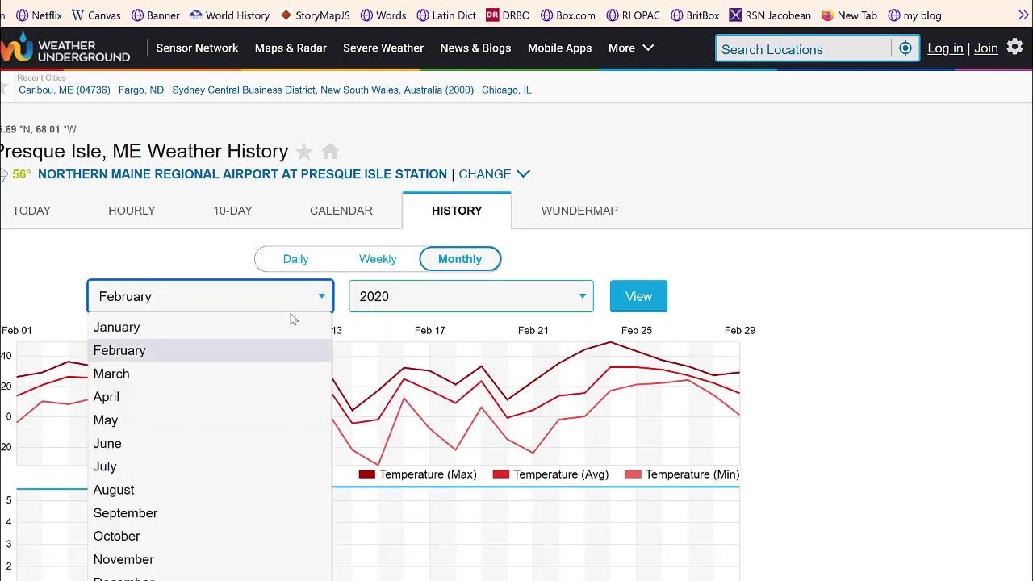
pyautogui.click(244, 335)
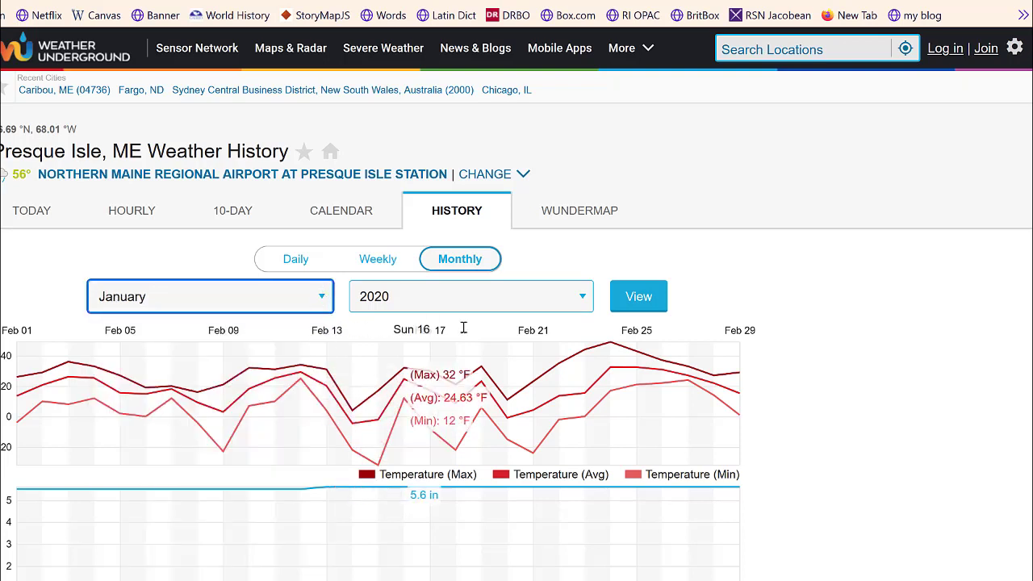
pyautogui.click(638, 295)
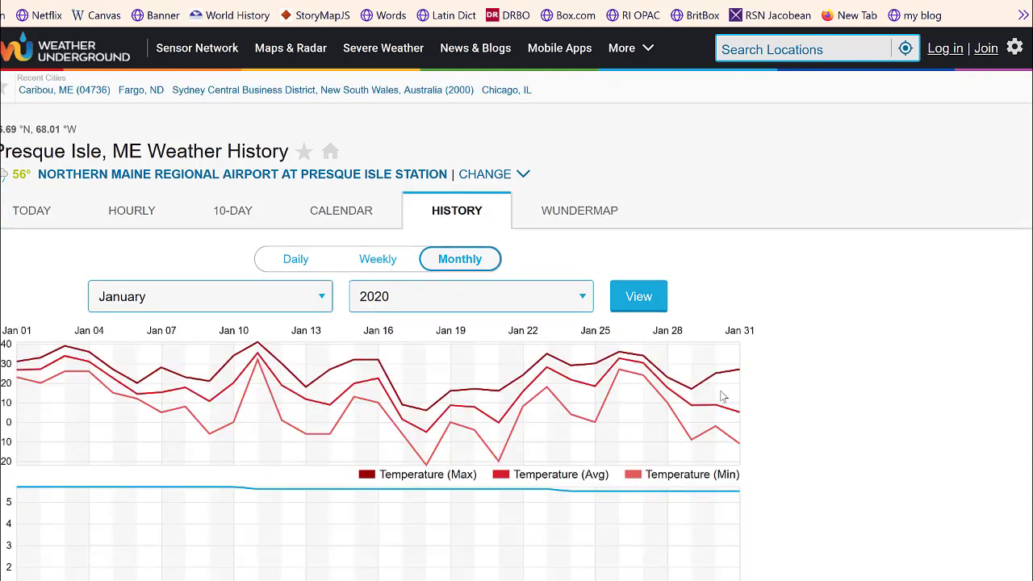
pyautogui.moveTo(429, 421)
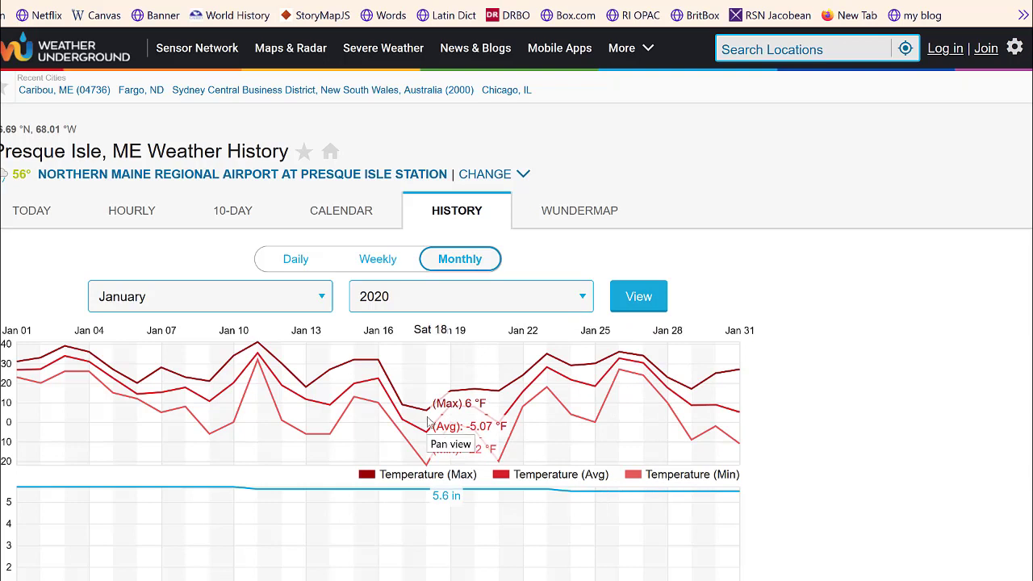
pyautogui.moveTo(460, 417)
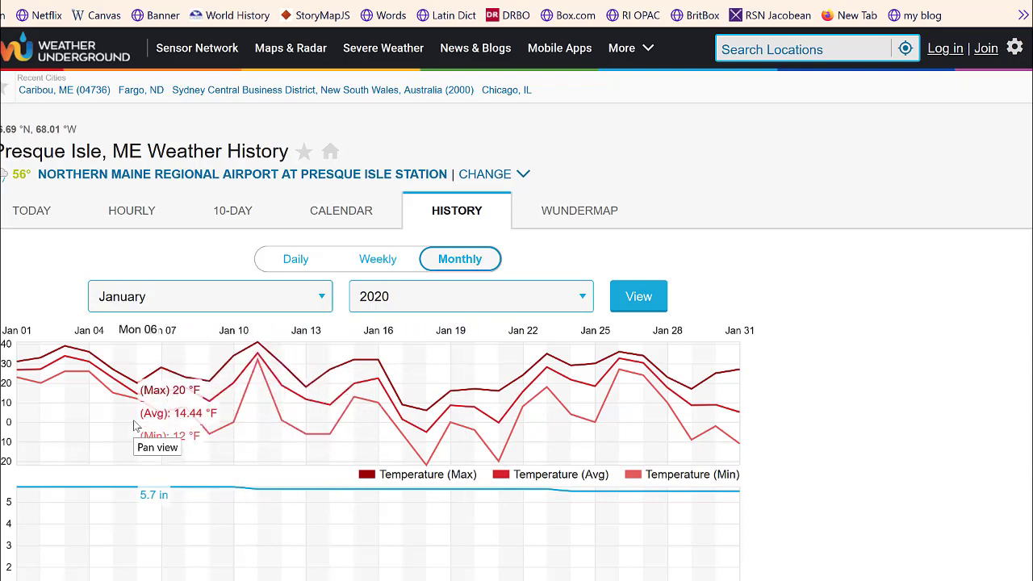
pyautogui.click(321, 300)
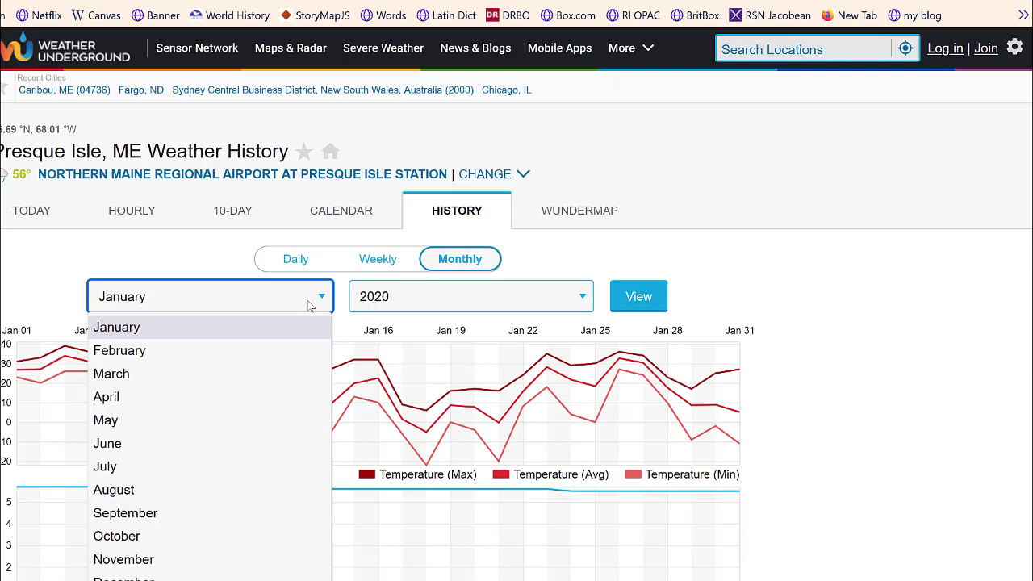
pyautogui.click(234, 349)
pyautogui.click(642, 309)
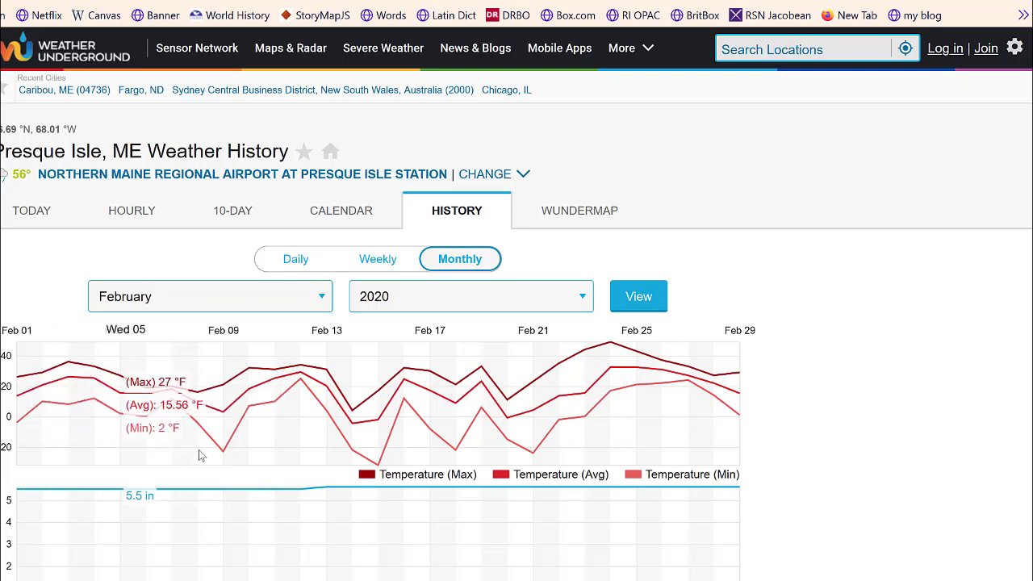
# - View the July 2020 and August 2020 histories to compare their highest temperatures
pyautogui.click(321, 298)
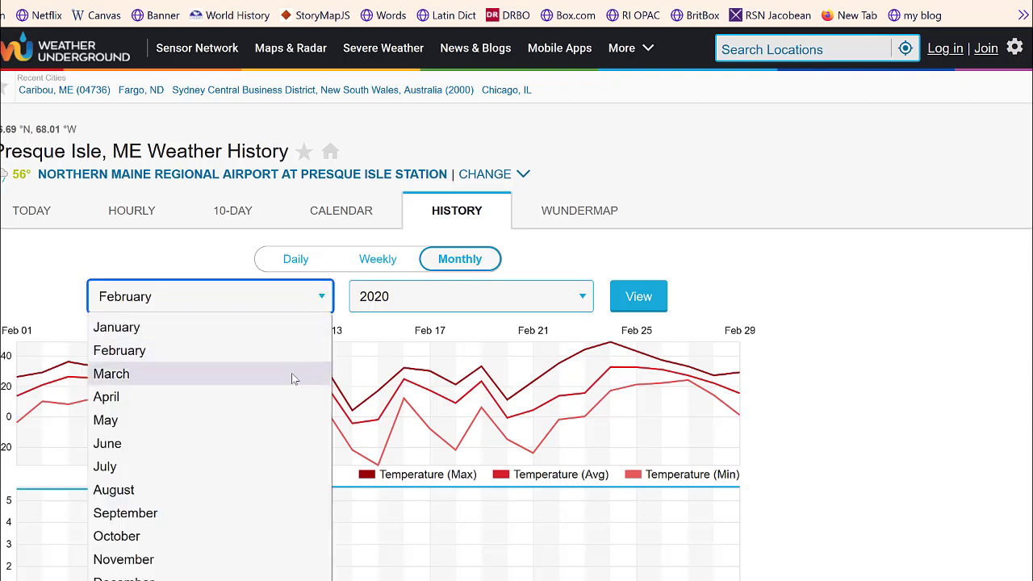
pyautogui.click(247, 466)
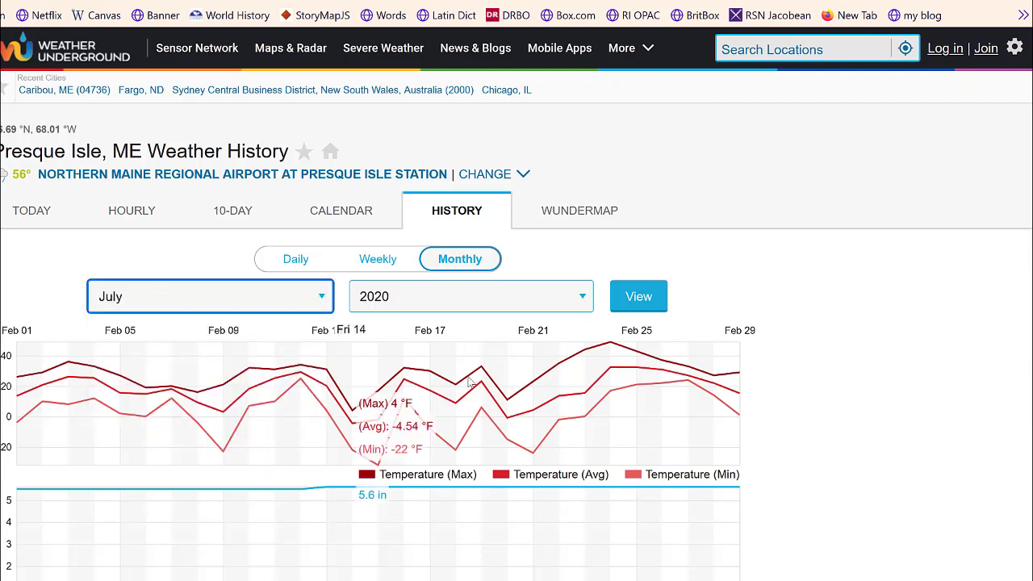
pyautogui.click(637, 306)
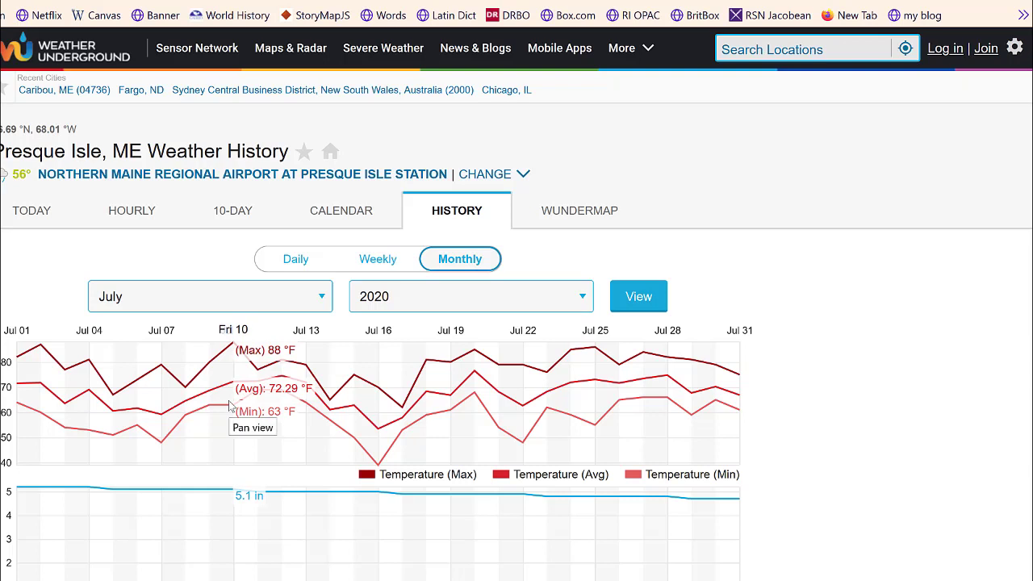
pyautogui.click(312, 304)
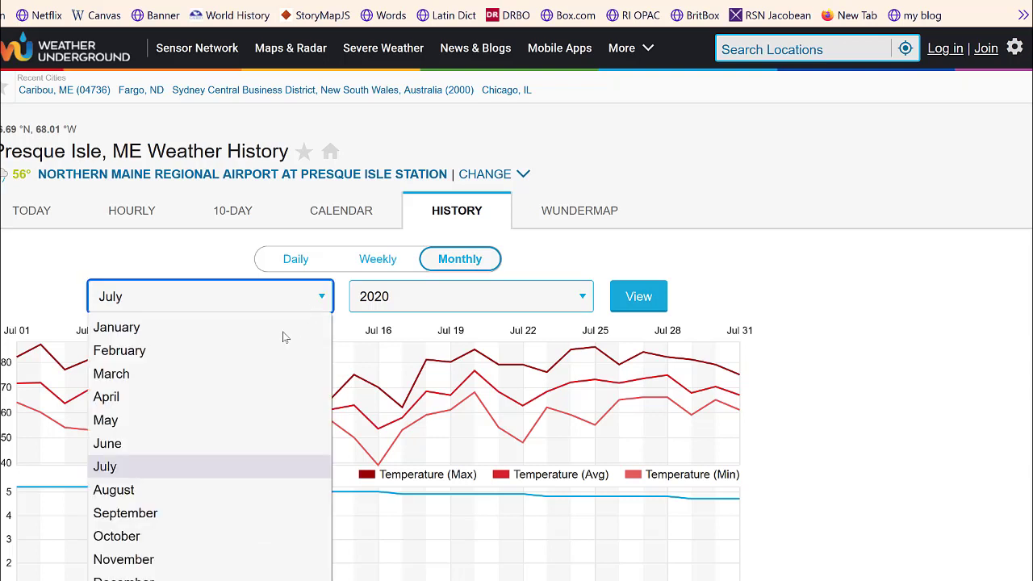
pyautogui.click(162, 490)
pyautogui.click(663, 296)
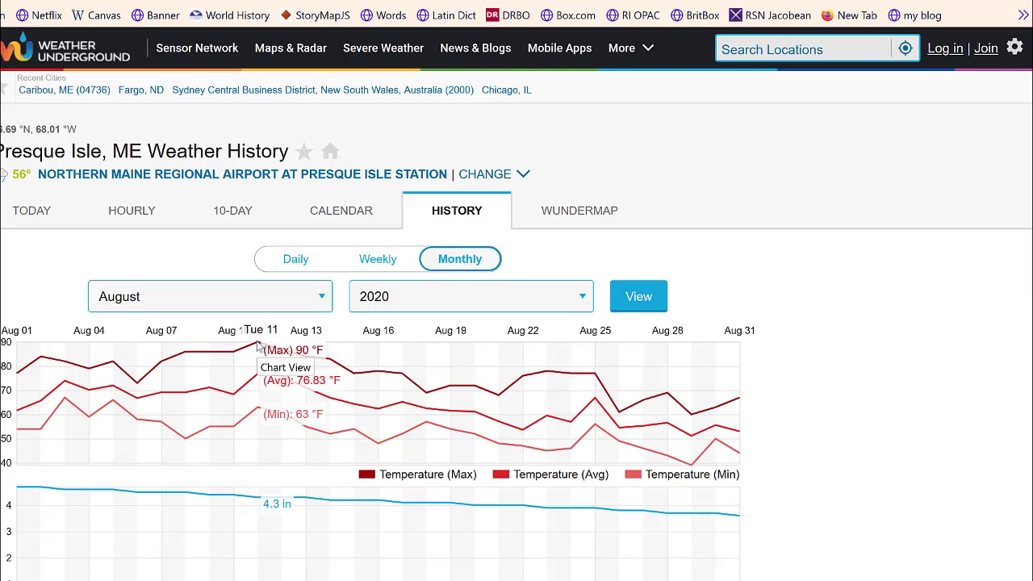
# - View the September 2020 and June 2020 histories to compare their highest temperatures
pyautogui.click(321, 298)
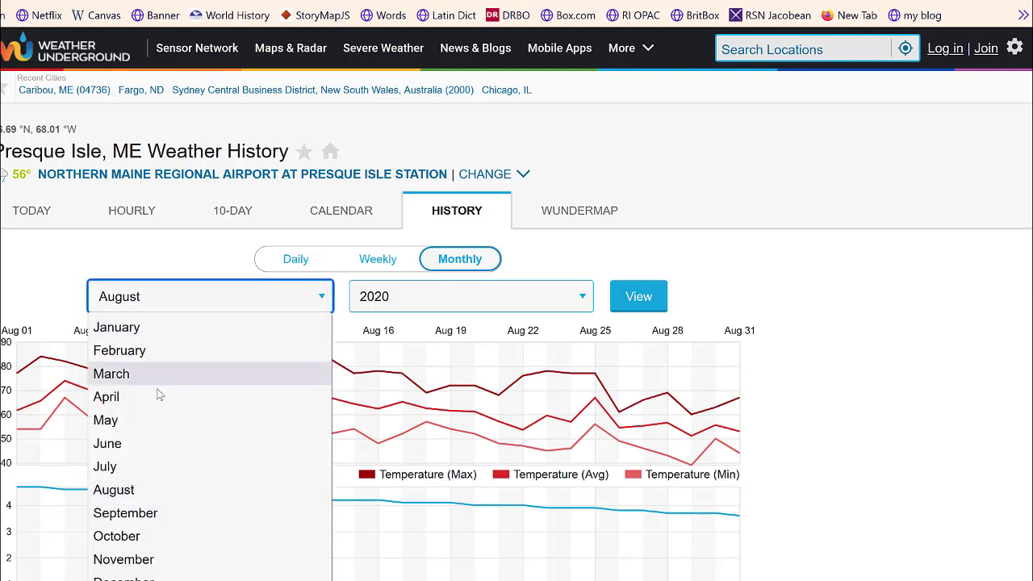
pyautogui.click(125, 513)
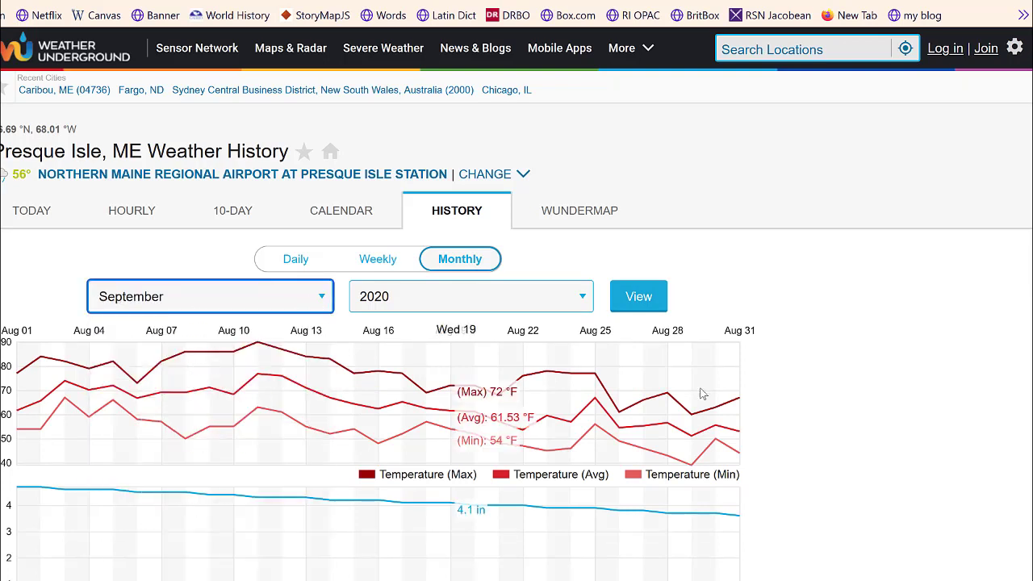
pyautogui.click(638, 296)
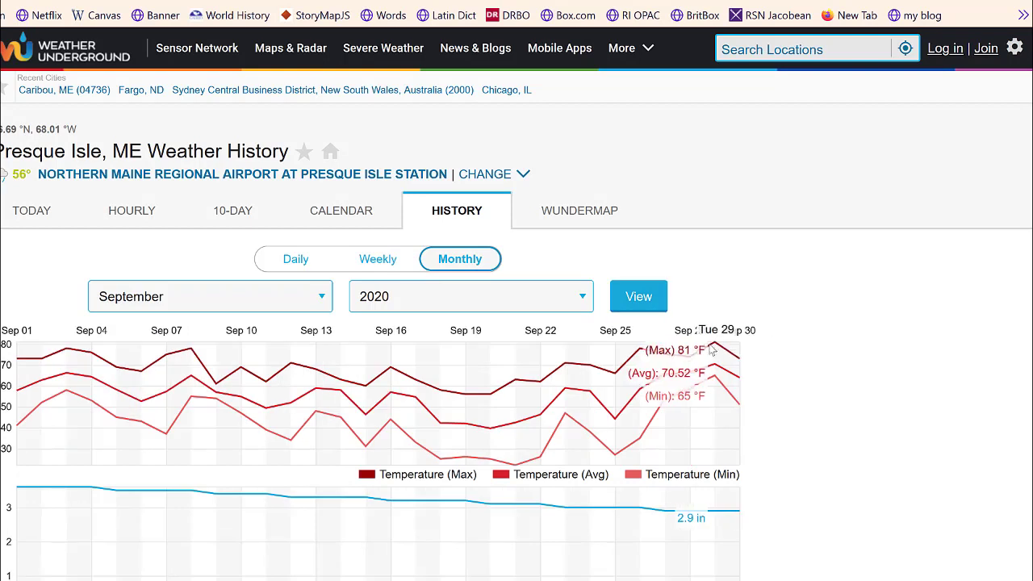
pyautogui.click(319, 295)
pyautogui.click(208, 446)
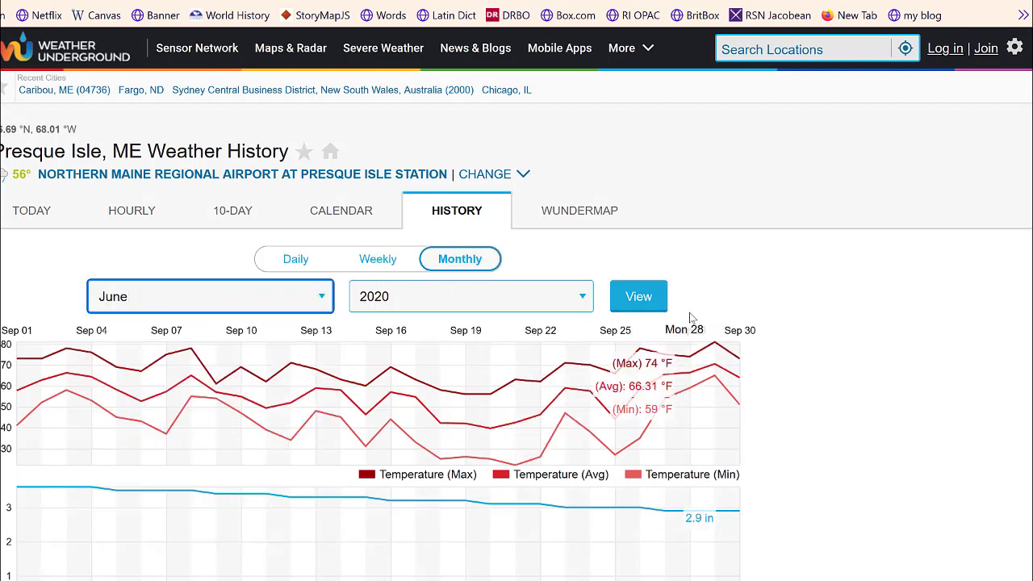
pyautogui.click(650, 304)
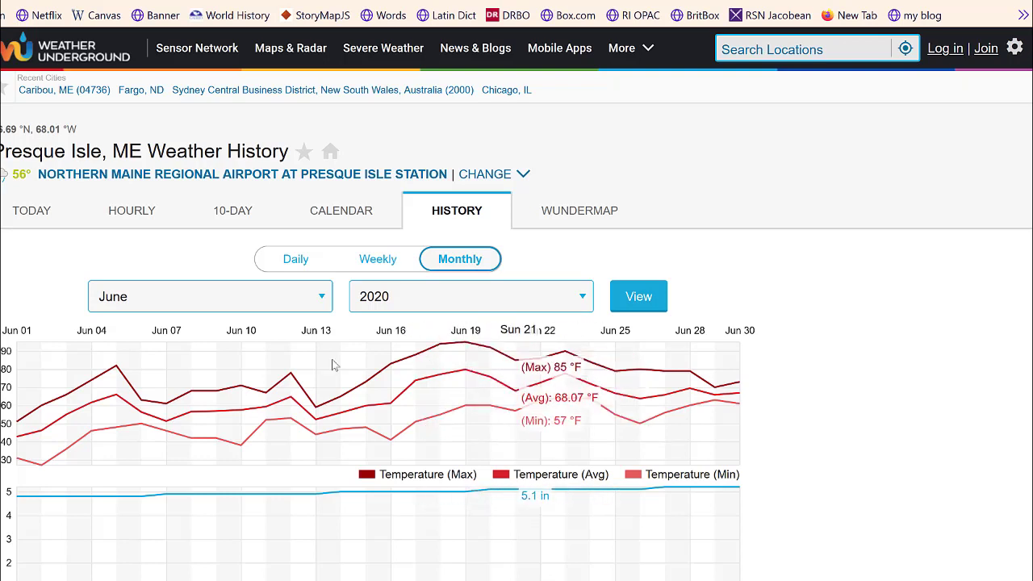
# - Recheck the July 2020 temperature history and reload August 2020 for comparison
pyautogui.click(319, 297)
pyautogui.click(186, 472)
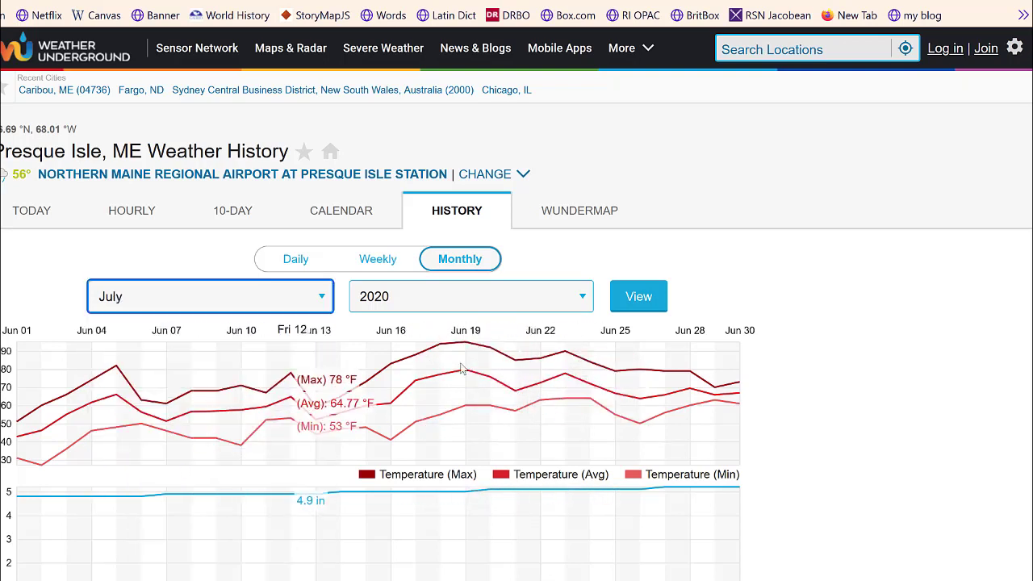
pyautogui.click(647, 300)
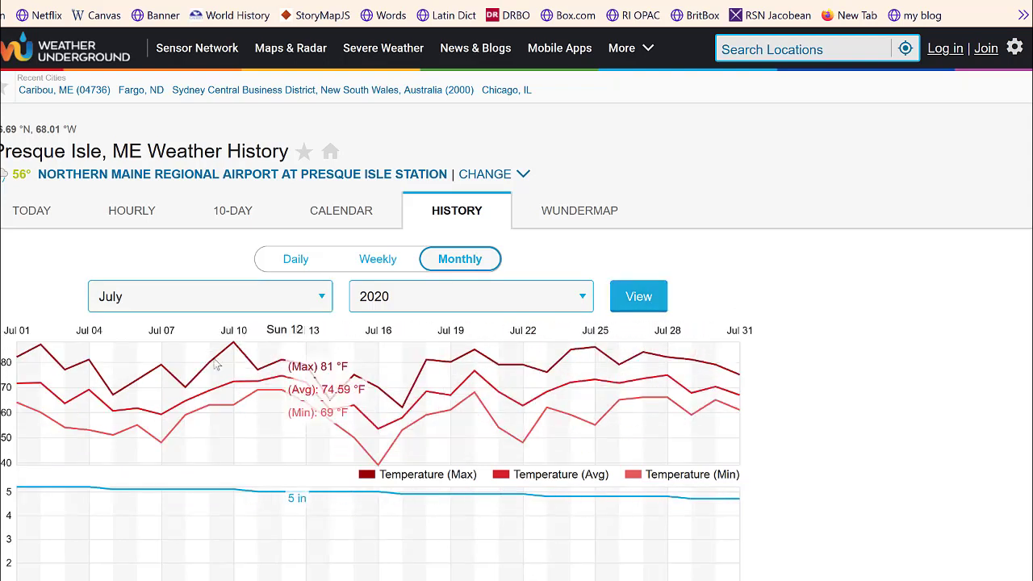
pyautogui.click(324, 298)
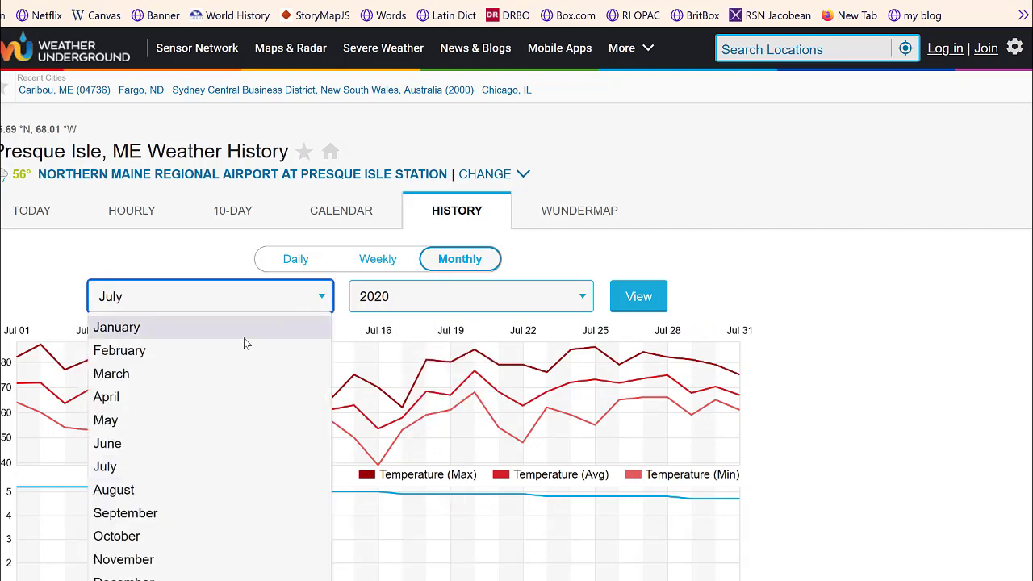
pyautogui.click(114, 490)
pyautogui.click(654, 308)
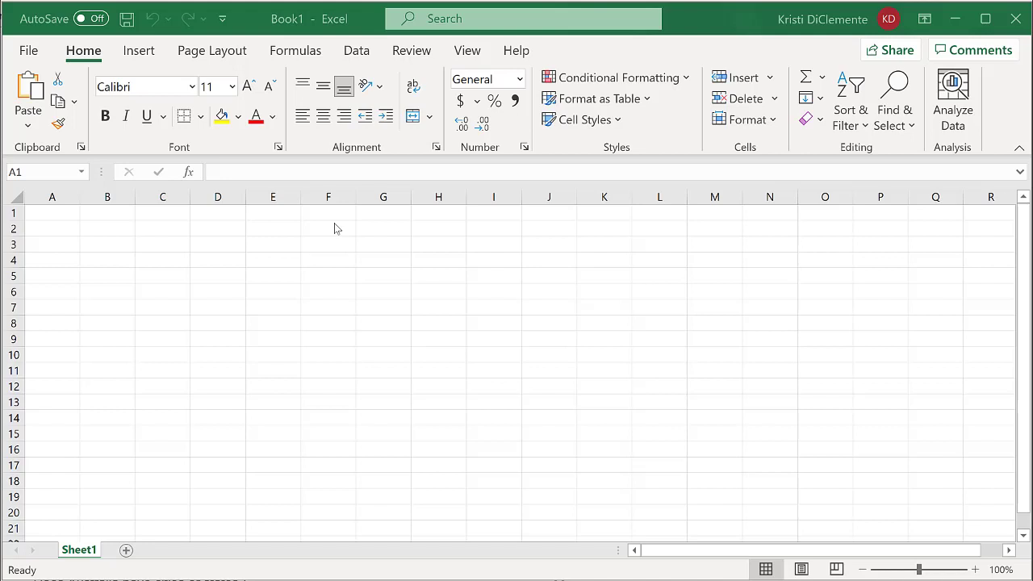
# - Enter the headers Colors in A1 and Temperature Range in B1, and widen column B to fit its header
pyautogui.click(72, 213)
pyautogui.write('Colors')
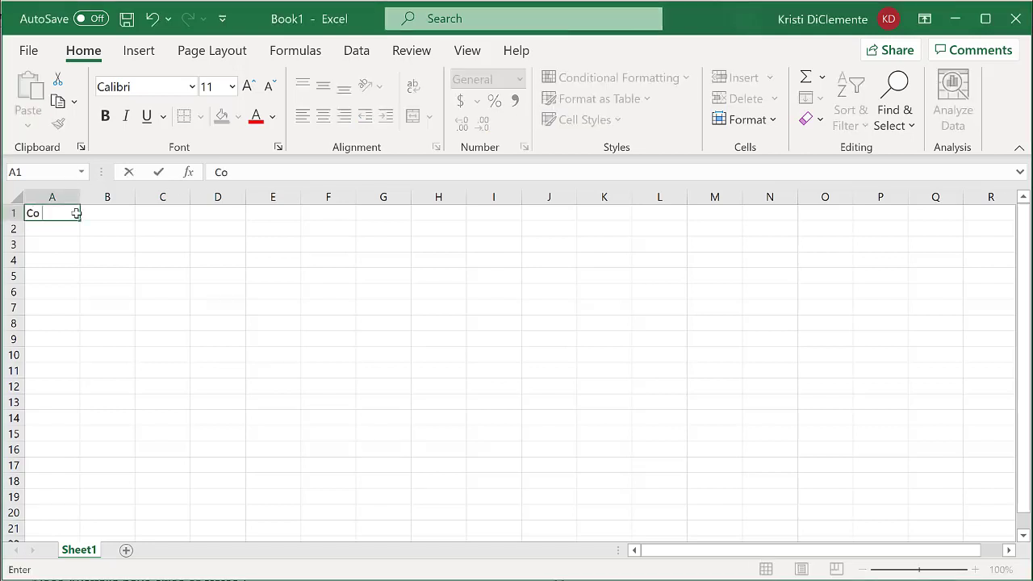
pyautogui.click(119, 215)
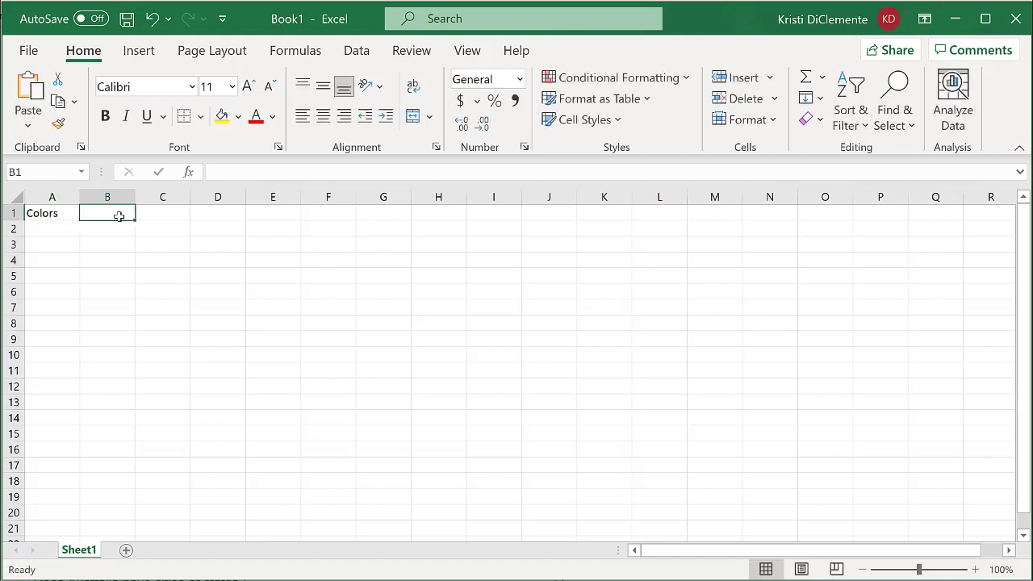
pyautogui.write('Temper')
pyautogui.write('ature Range')
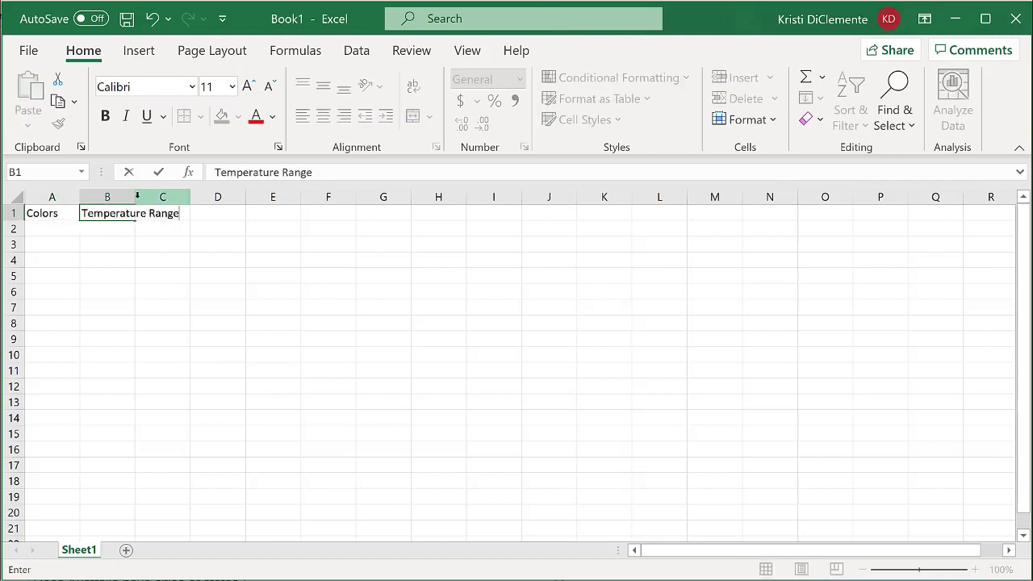
pyautogui.click(132, 198)
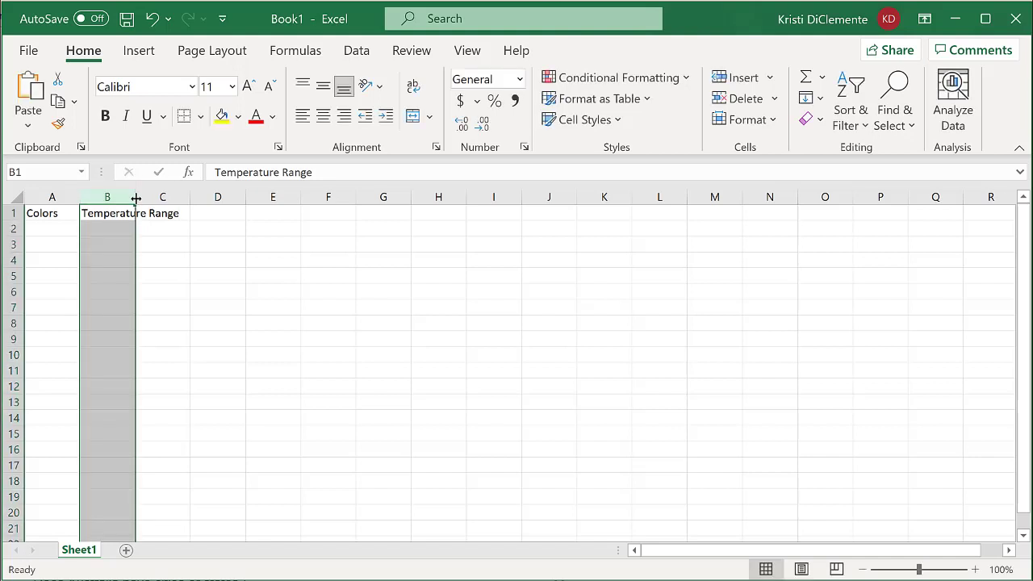
pyautogui.moveTo(133, 199); pyautogui.dragTo(190, 199)
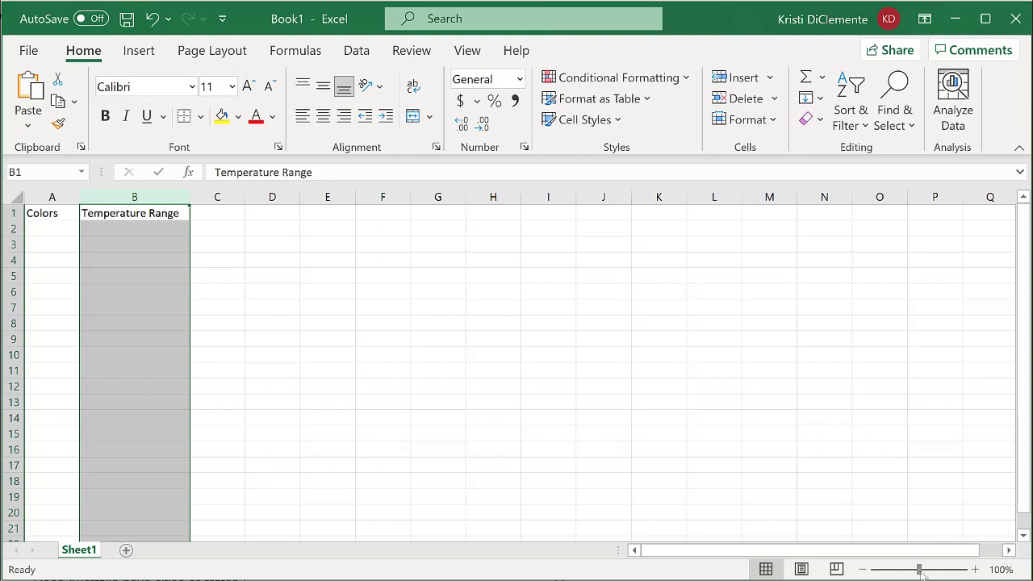
# - Start the color numbering with 1 in A2 and the formula =A2+1 in A3
pyautogui.moveTo(918, 569); pyautogui.dragTo(929, 570)
pyautogui.click(974, 570)
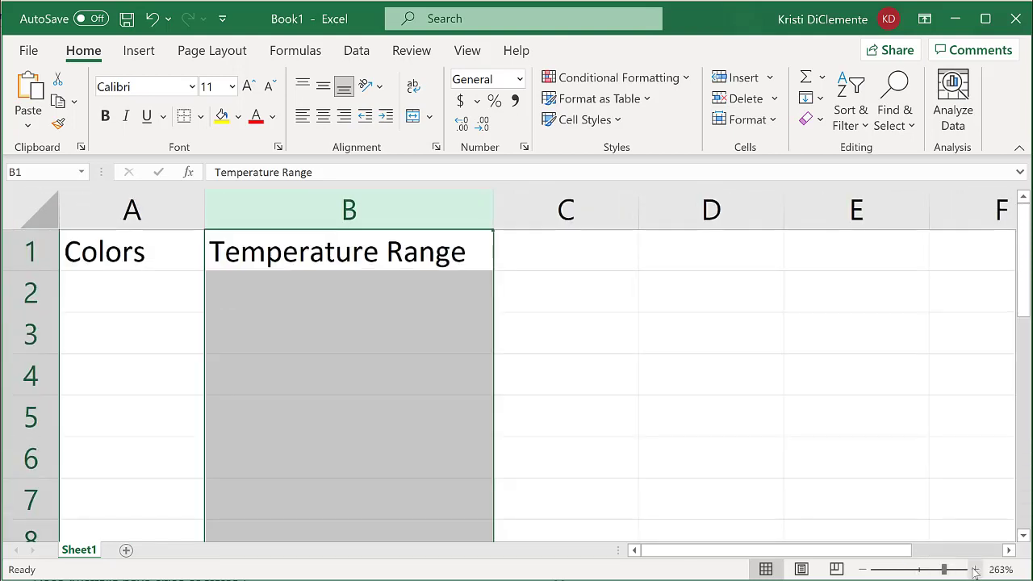
pyautogui.click(974, 570)
pyautogui.click(974, 570)
pyautogui.scroll(-2, 269, 380)
pyautogui.scroll(2, 269, 379)
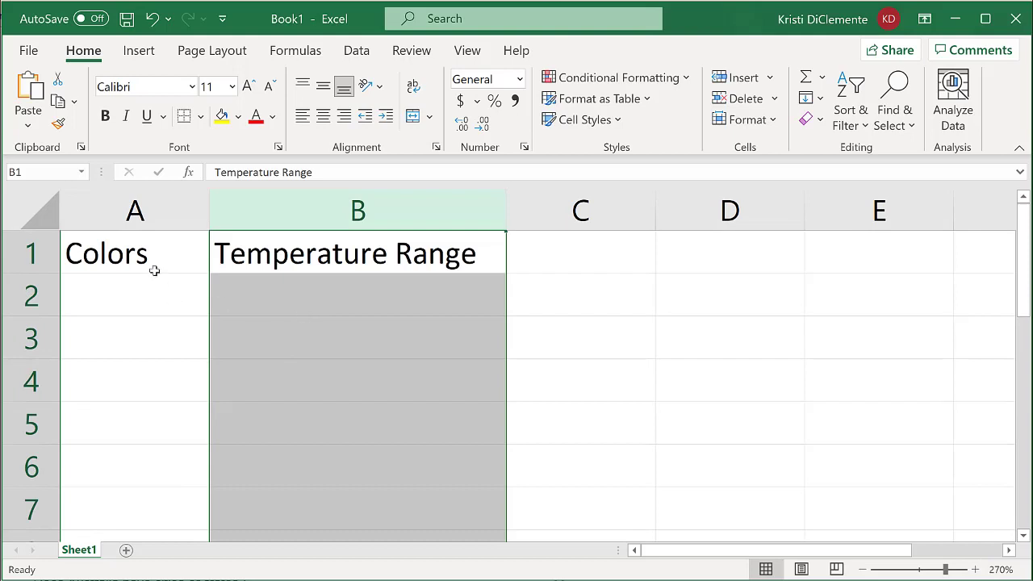
pyautogui.click(130, 304)
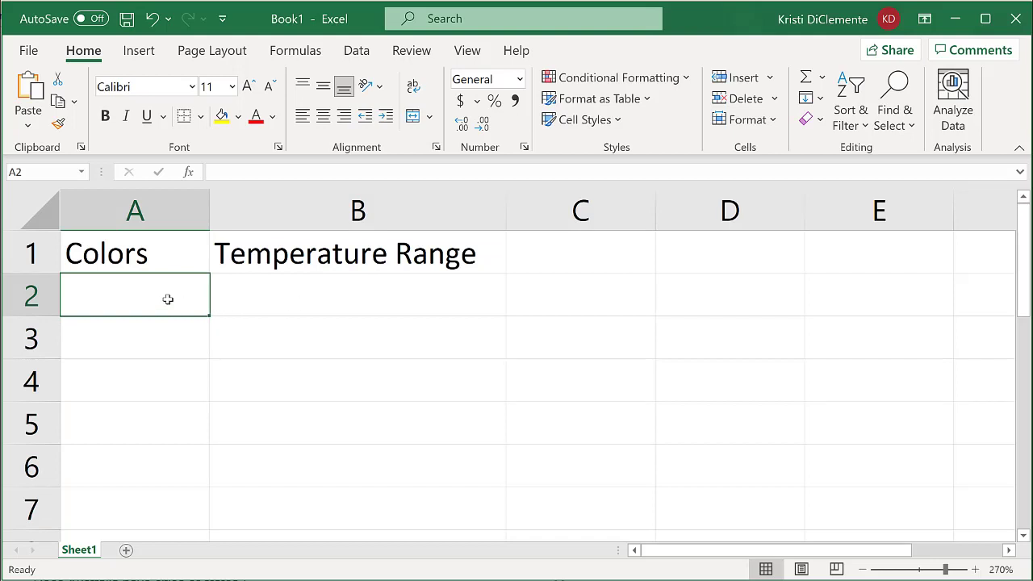
pyautogui.write('1')
pyautogui.press('Return')
pyautogui.write('=')
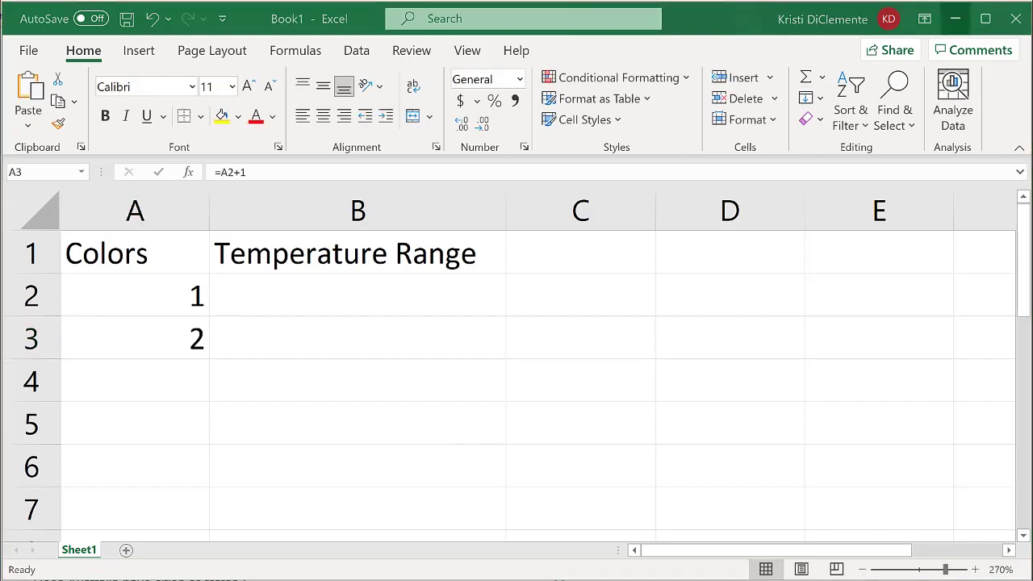
# - Fill the A3 formula down to A21 to number the colors up to 20
pyautogui.click(201, 355)
pyautogui.moveTo(209, 358); pyautogui.dragTo(201, 516)
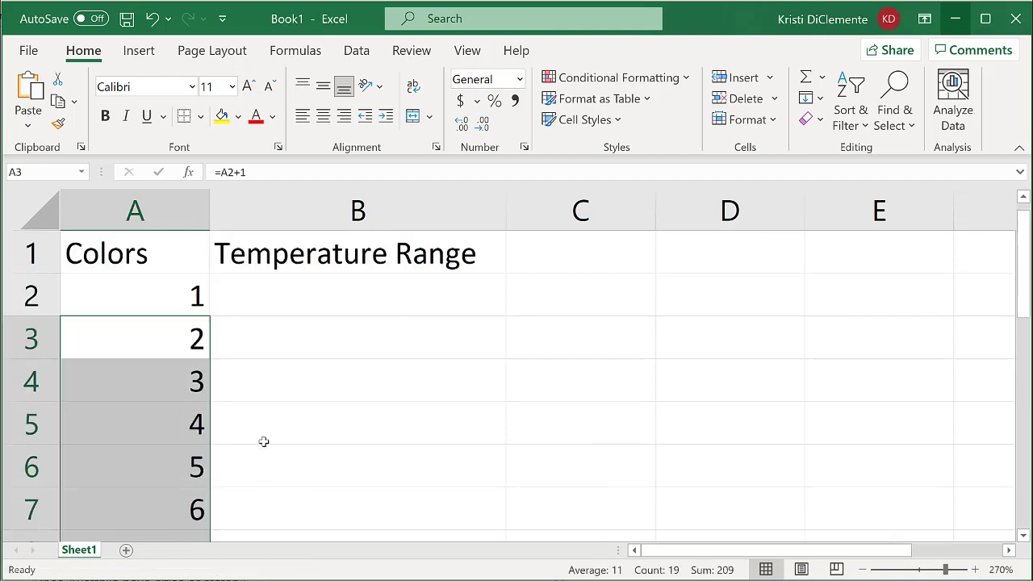
pyautogui.scroll(5, 263, 440)
# - Enter "Below 10 degrees" in B2 for color 1 and "Above 90 degrees" in B21 for color 20
pyautogui.click(329, 302)
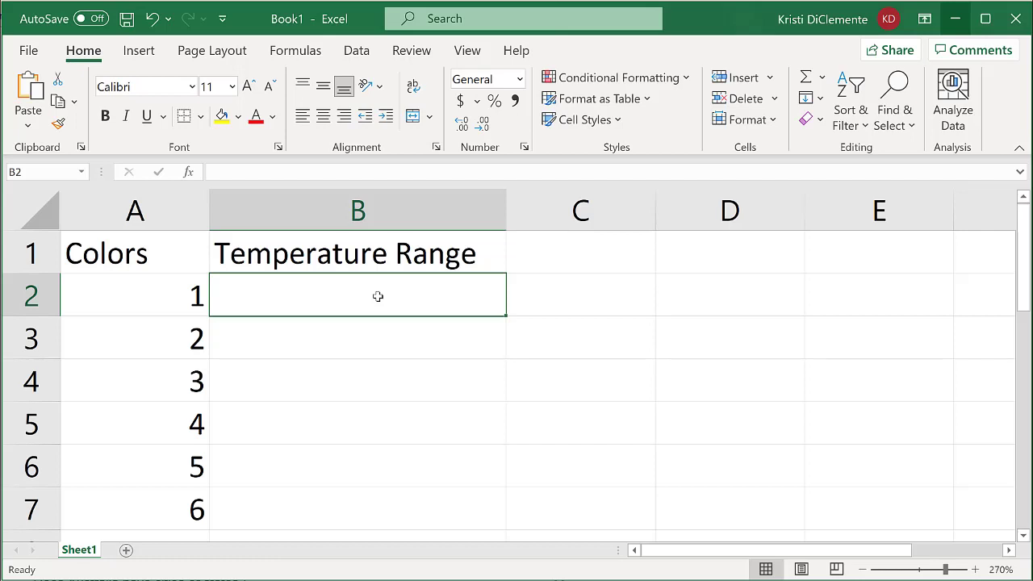
pyautogui.write('Be')
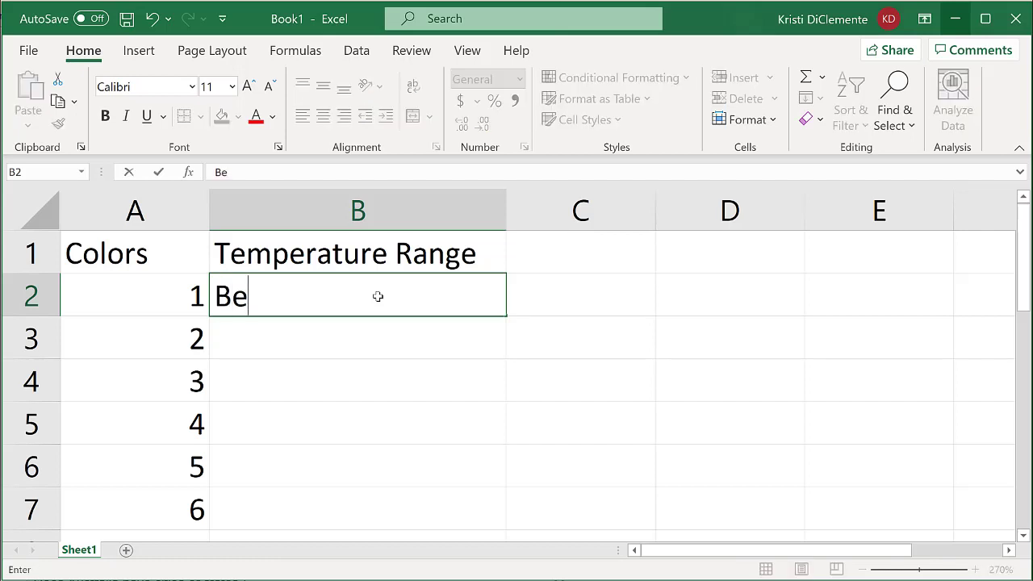
pyautogui.write('low 10 degrees')
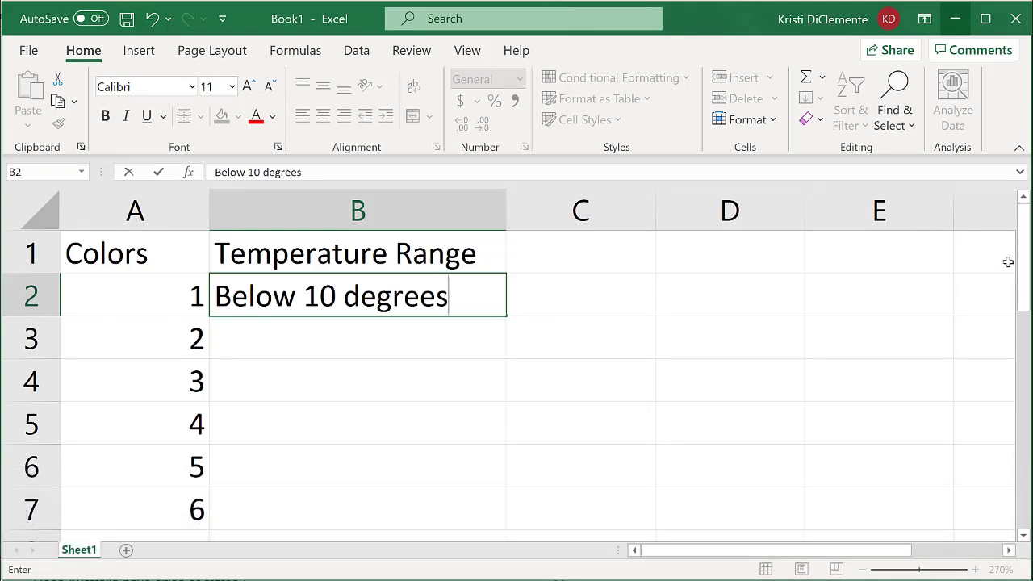
pyautogui.moveTo(1021, 258); pyautogui.dragTo(1015, 484)
pyautogui.click(331, 507)
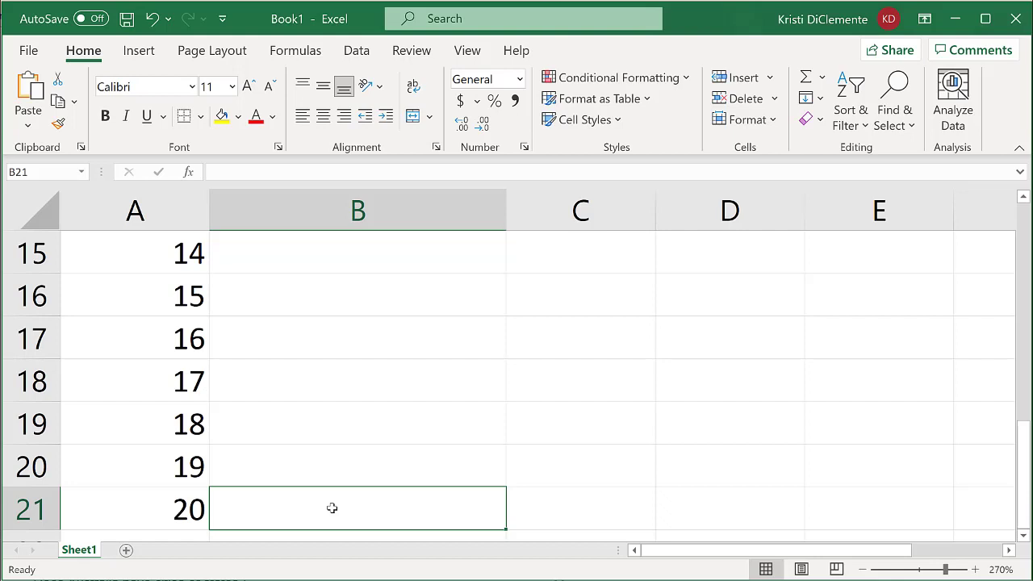
pyautogui.write('Above 90')
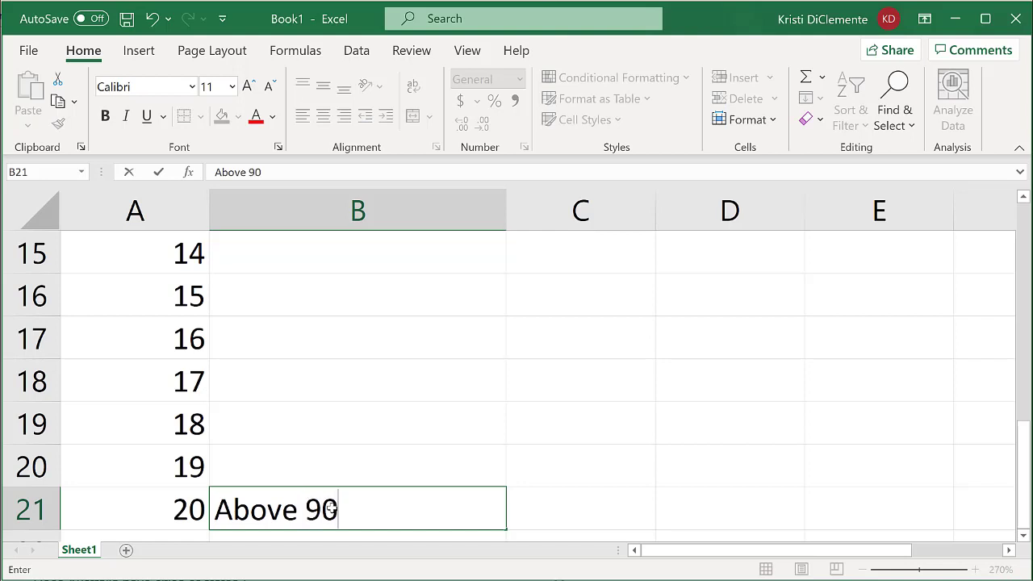
pyautogui.write(' degrees')
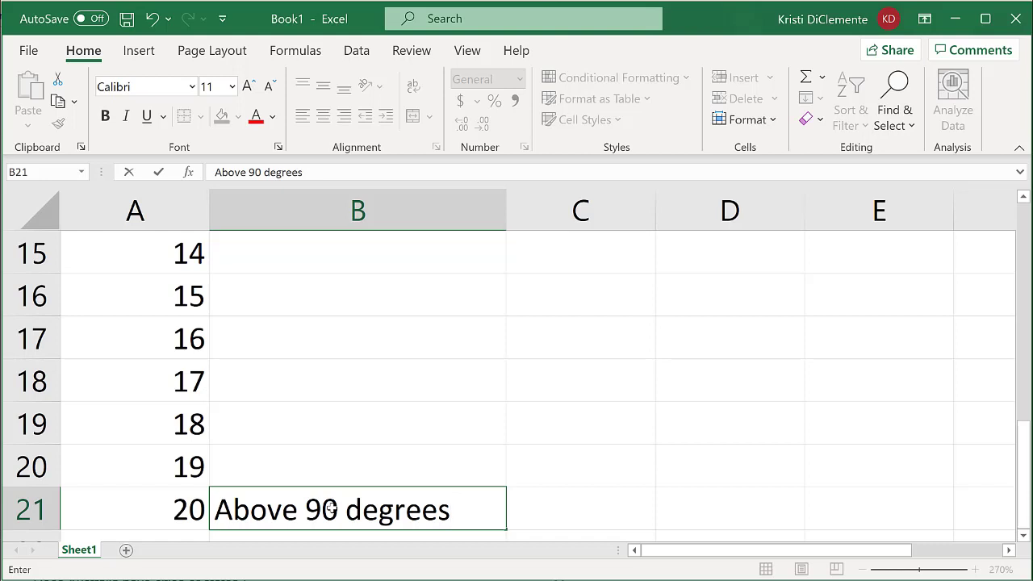
# - Enter the temperature ranges 11-14, 15-18 and 19-22 as text in B3 through B5
pyautogui.scroll(5, 334, 343)
pyautogui.click(334, 343)
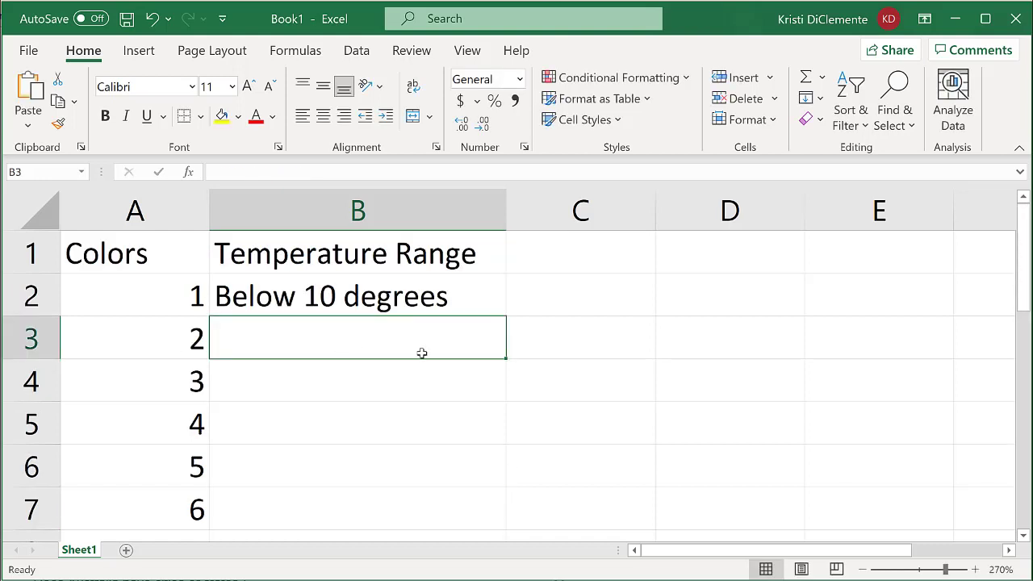
pyautogui.write('11-14')
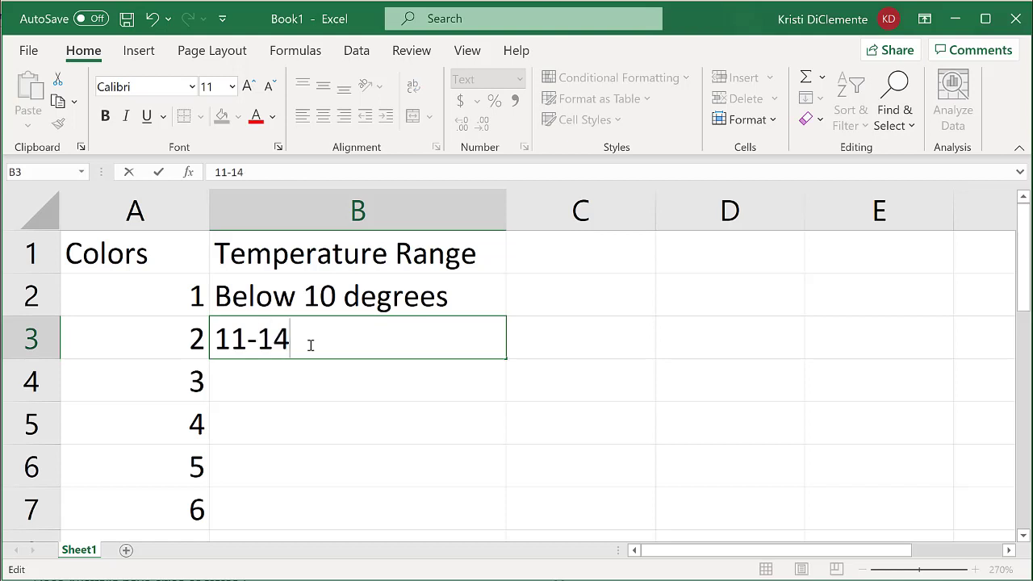
pyautogui.press('Return')
pyautogui.write('15')
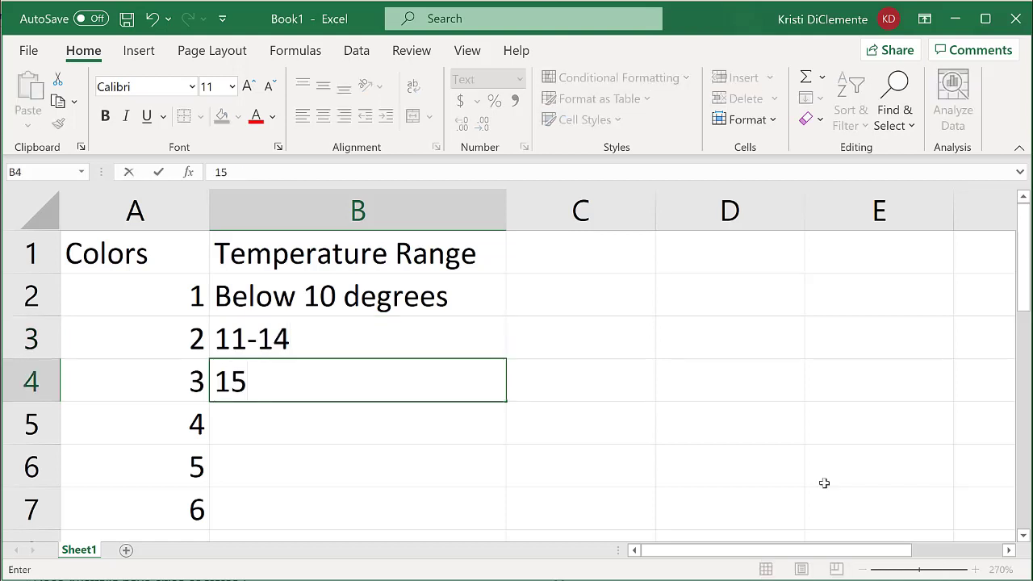
pyautogui.write('-18')
pyautogui.click(461, 428)
pyautogui.write('19-22')
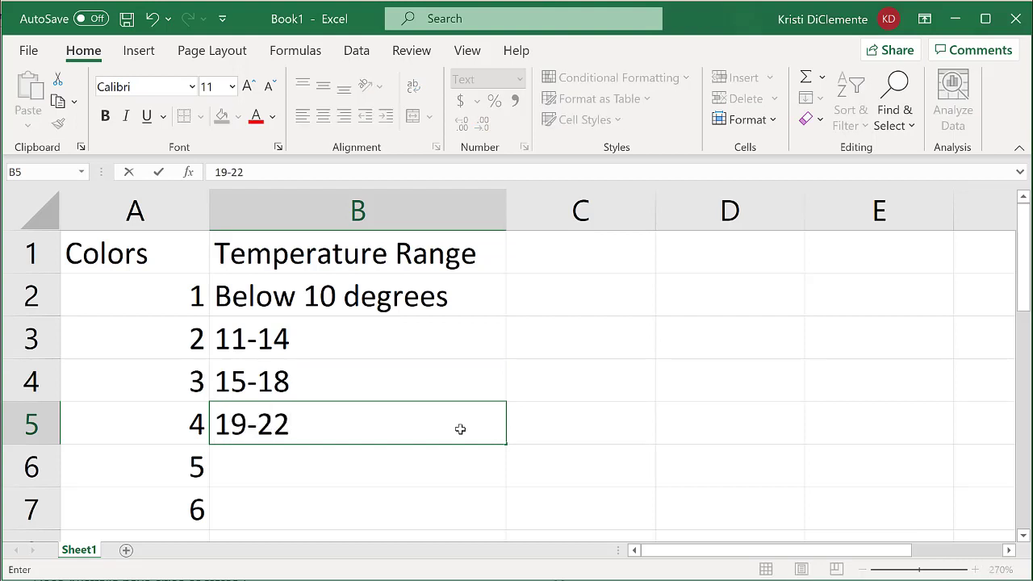
pyautogui.press('Return')
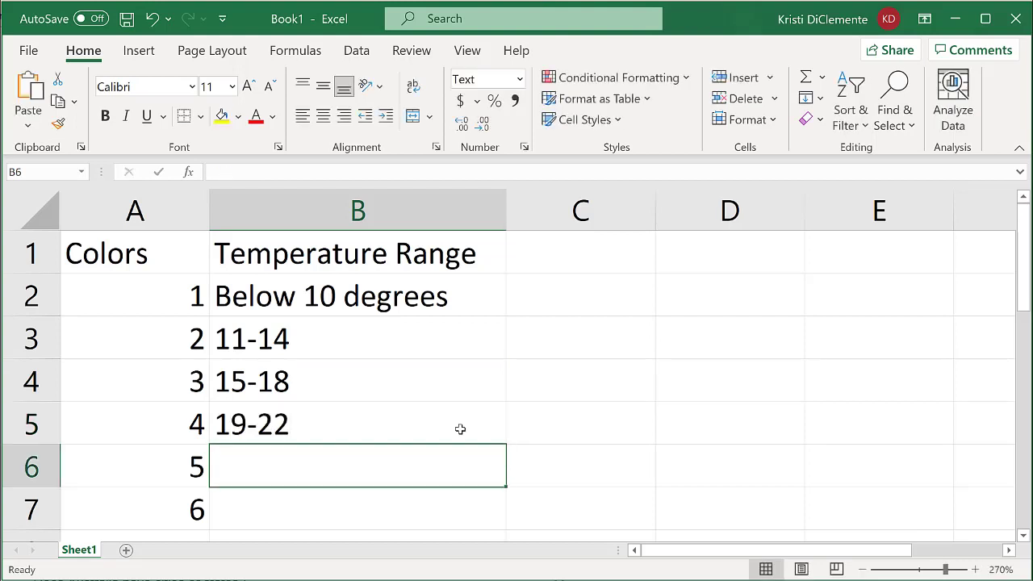
# - Enter the temperature ranges 23-26, 27-30 and 31-34 in B6 through B8
pyautogui.write('23')
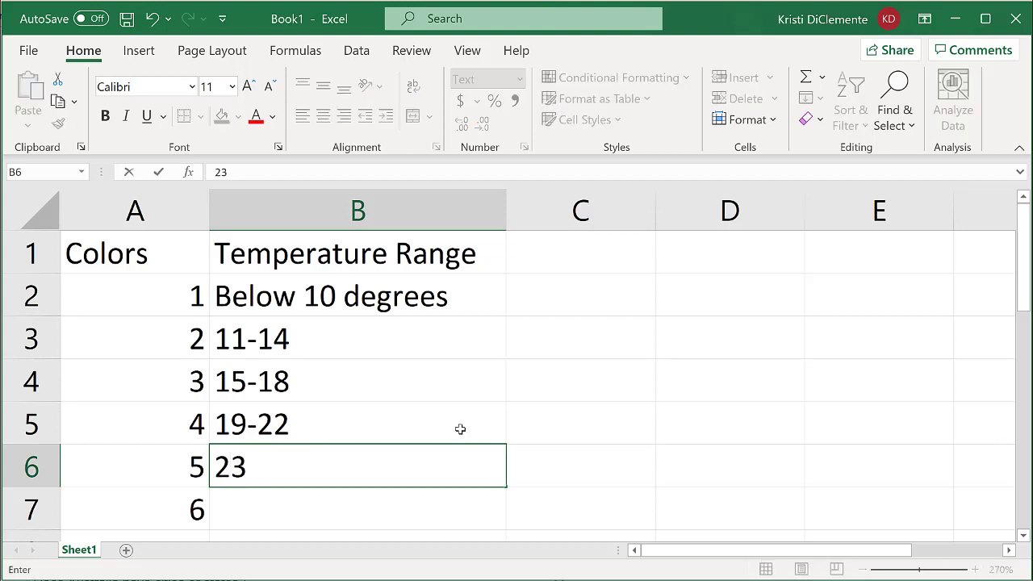
pyautogui.write('-26')
pyautogui.press('Return')
pyautogui.write('27-30')
pyautogui.press('Return')
pyautogui.write('31-')
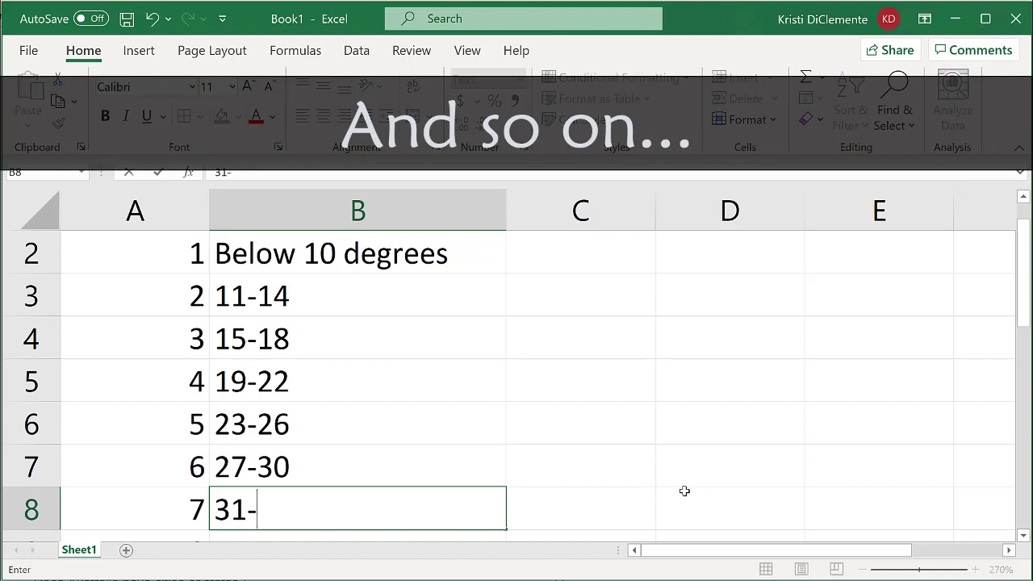
pyautogui.write('34')
pyautogui.press('Return')
# - Enter the temperature ranges 35-38, 39-42 and 43-46 in B9 through B11
pyautogui.write('35-38')
pyautogui.press('Return')
pyautogui.write('39-42')
pyautogui.press('Return')
pyautogui.write('43-46')
pyautogui.press('Return')
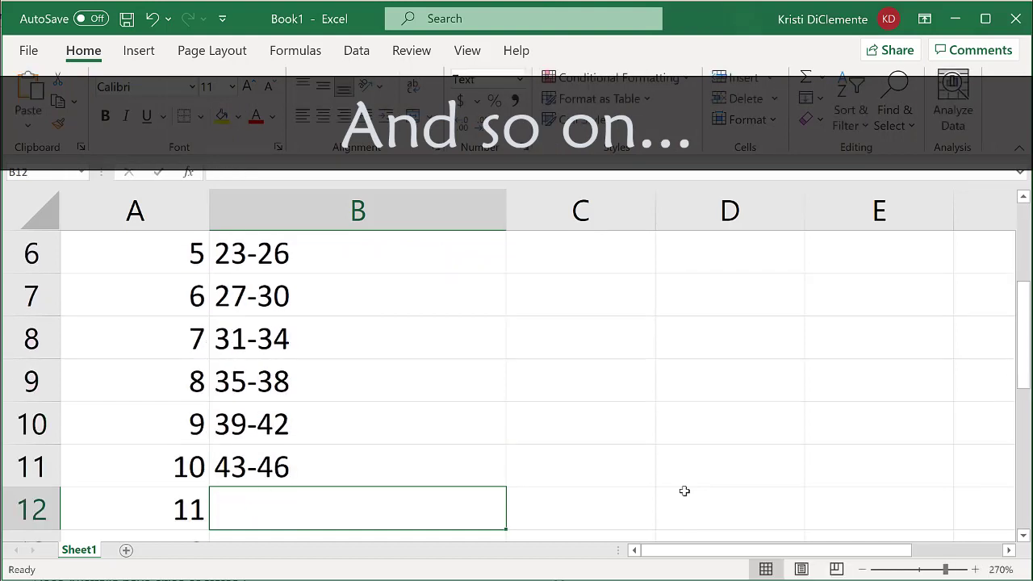
# - Enter the temperature ranges 47-50, 51-54 and 55-58 in B12 through B14
pyautogui.write('47-50')
pyautogui.press('Return')
pyautogui.write('51-54')
pyautogui.press('Return')
pyautogui.write('55-58')
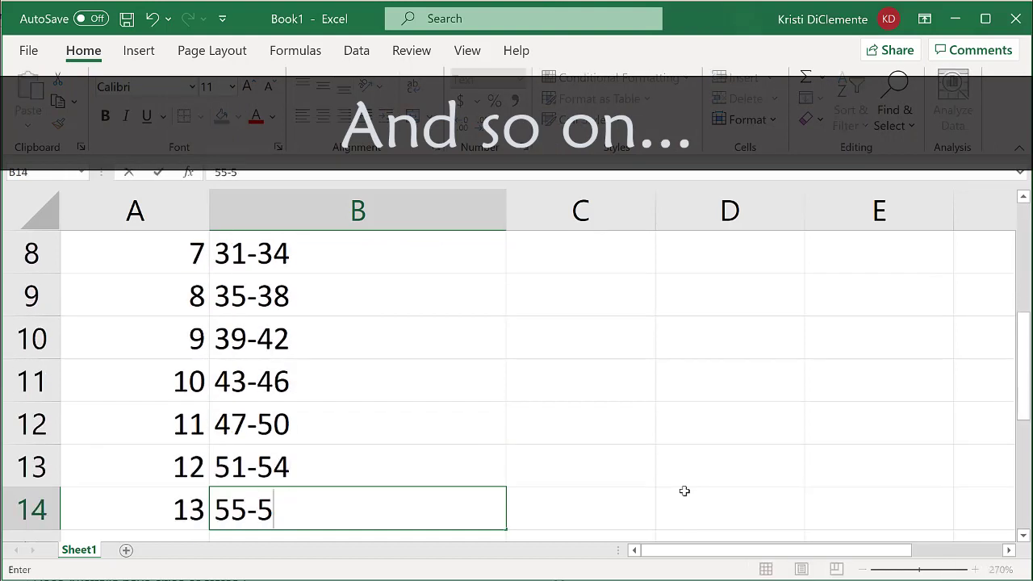
pyautogui.press('Return')
# - Enter the temperature ranges 59-62, 63-66 and 67-70 in B15 through B17
pyautogui.write('59-62')
pyautogui.press('Return')
pyautogui.write('63-66')
pyautogui.press('Return')
pyautogui.write('67-70')
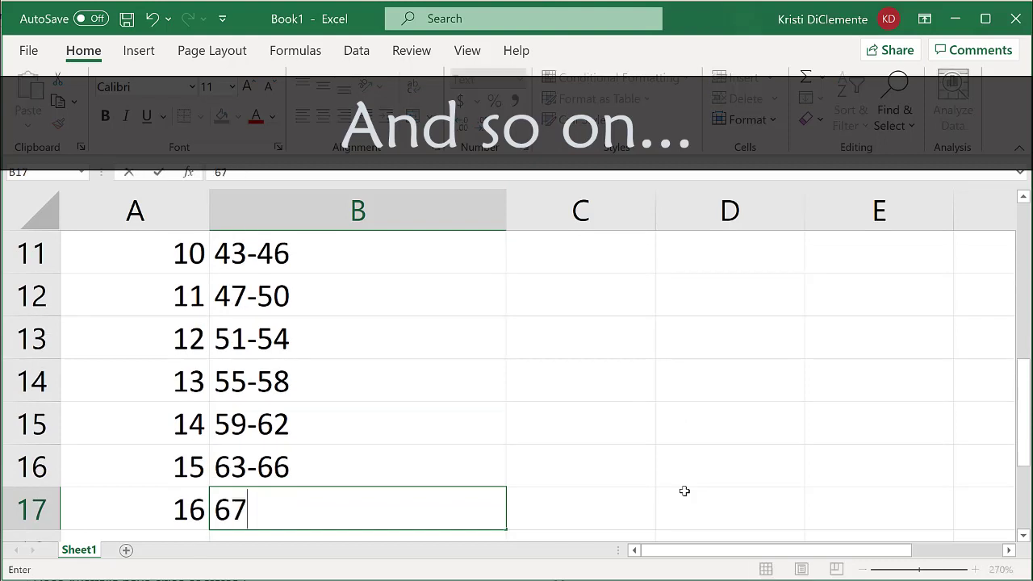
pyautogui.press('Return')
# - Enter the temperature ranges 71-74, 75-78 and 79-82 in B18 through B20
pyautogui.write('71-74')
pyautogui.press('Return')
pyautogui.write('75-78')
pyautogui.press('Return')
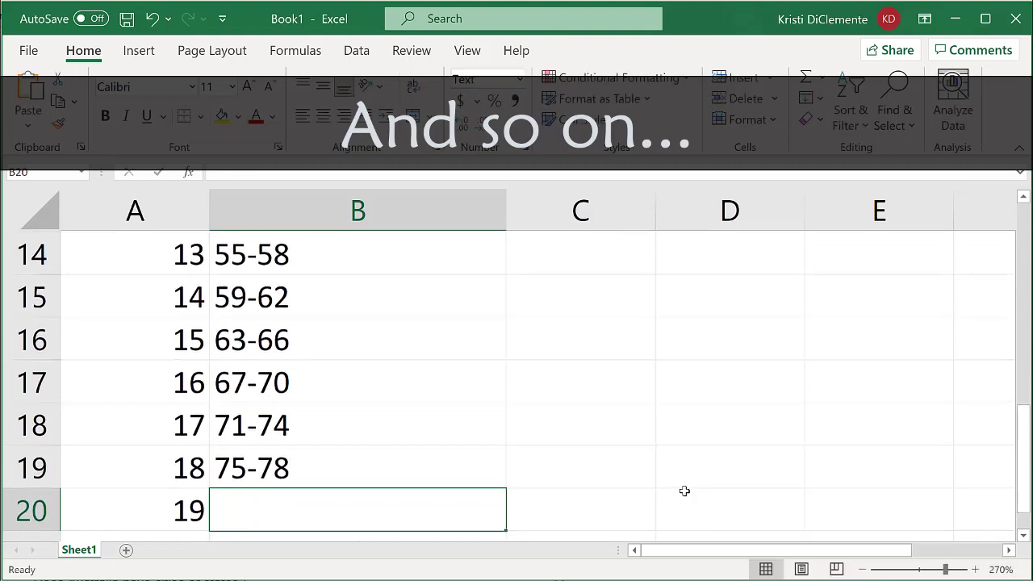
pyautogui.write('79-82')
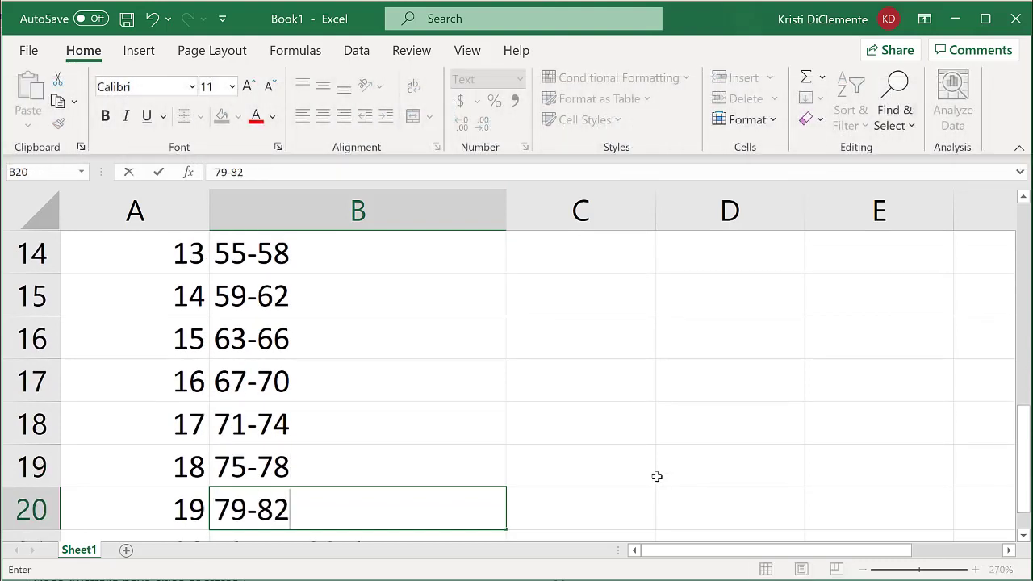
pyautogui.scroll(-1, 652, 476)
pyautogui.scroll(1, 654, 474)
pyautogui.scroll(-1, 497, 479)
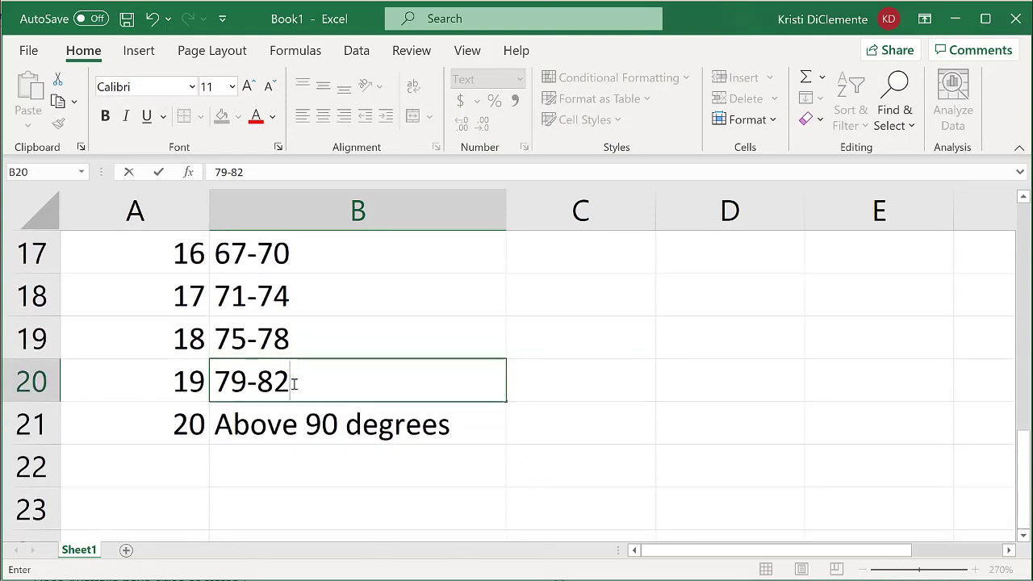
pyautogui.click(487, 422)
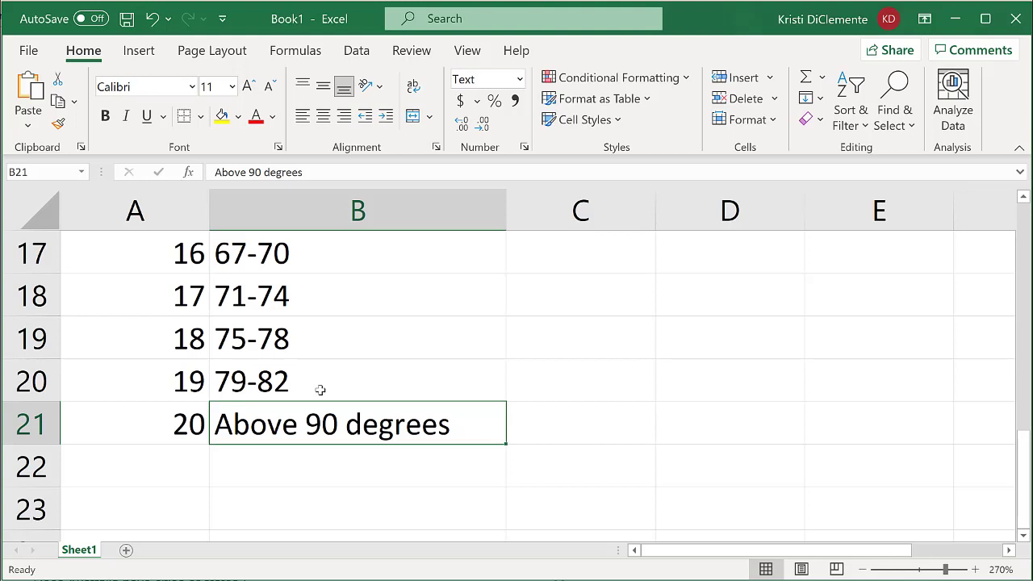
# - Zoom the sheet out to 150% to review the range list, and switch to the Presque Isle weather history in the browser
pyautogui.scroll(5, 268, 298)
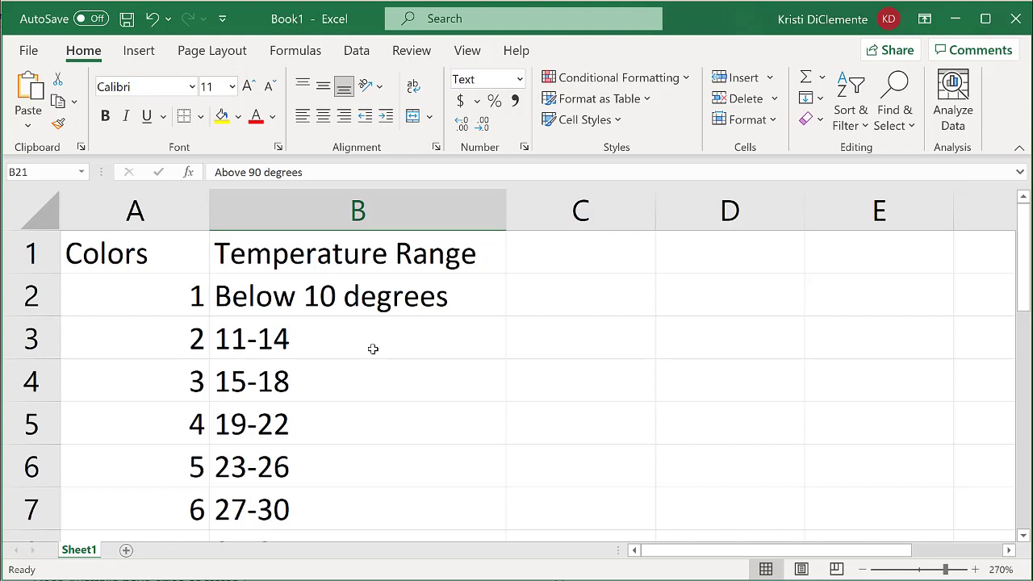
pyautogui.click(864, 570)
pyautogui.click(864, 570)
pyautogui.click(864, 569)
pyautogui.click(864, 569)
pyautogui.click(864, 570)
pyautogui.click(865, 569)
pyautogui.click(864, 569)
pyautogui.click(864, 569)
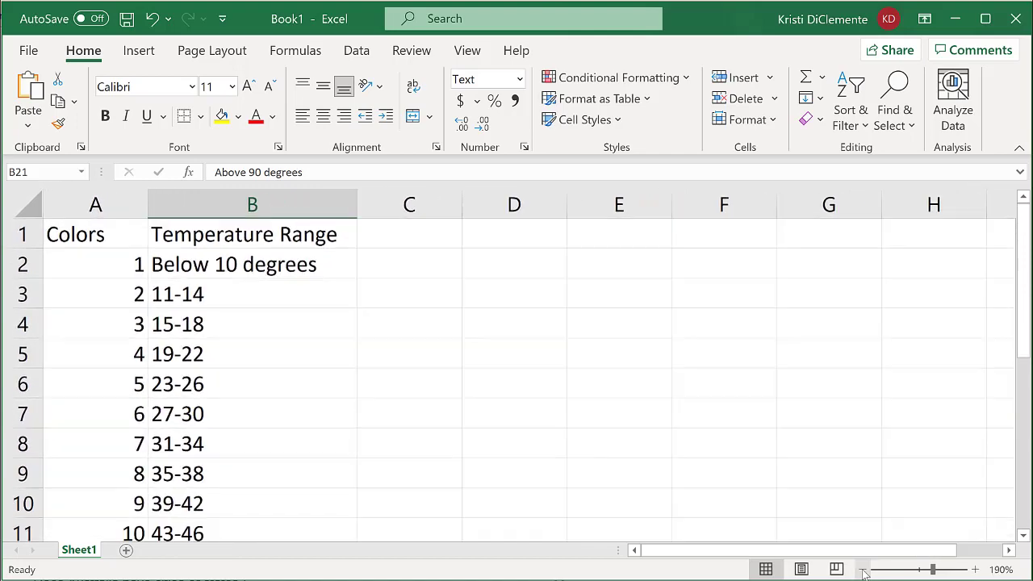
pyautogui.click(864, 569)
pyautogui.click(864, 569)
pyautogui.click(864, 569)
pyautogui.click(864, 570)
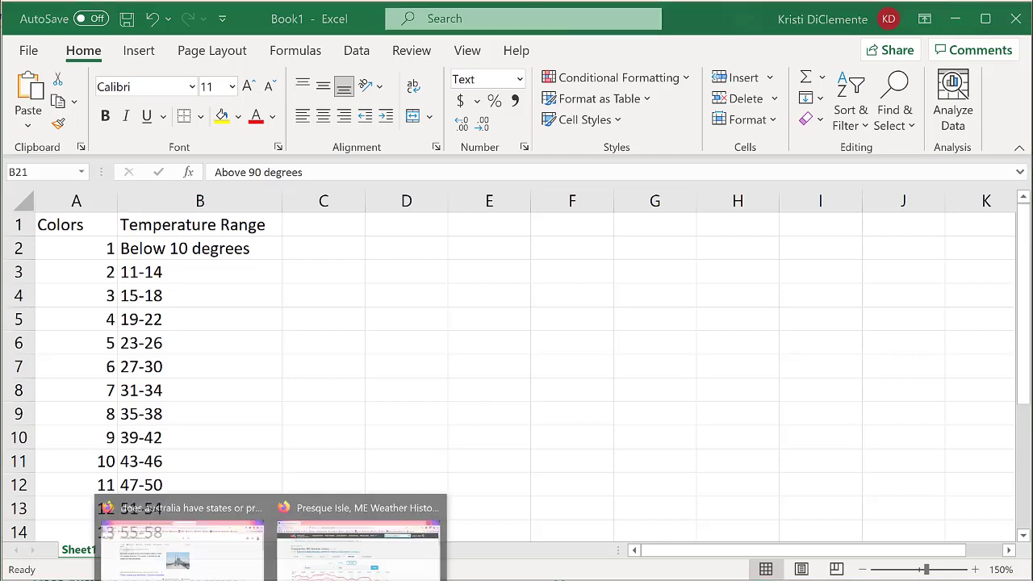
pyautogui.click(360, 528)
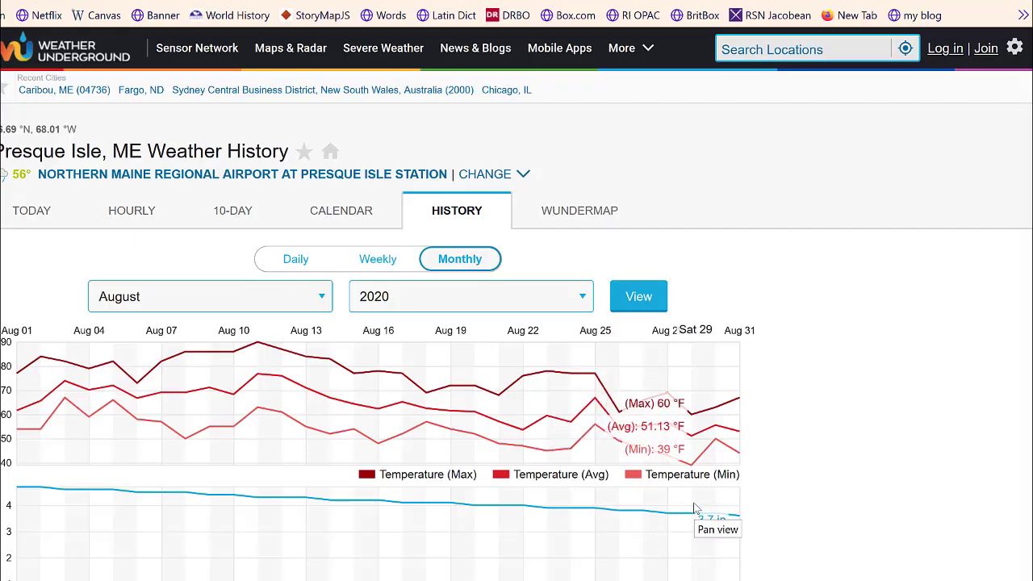